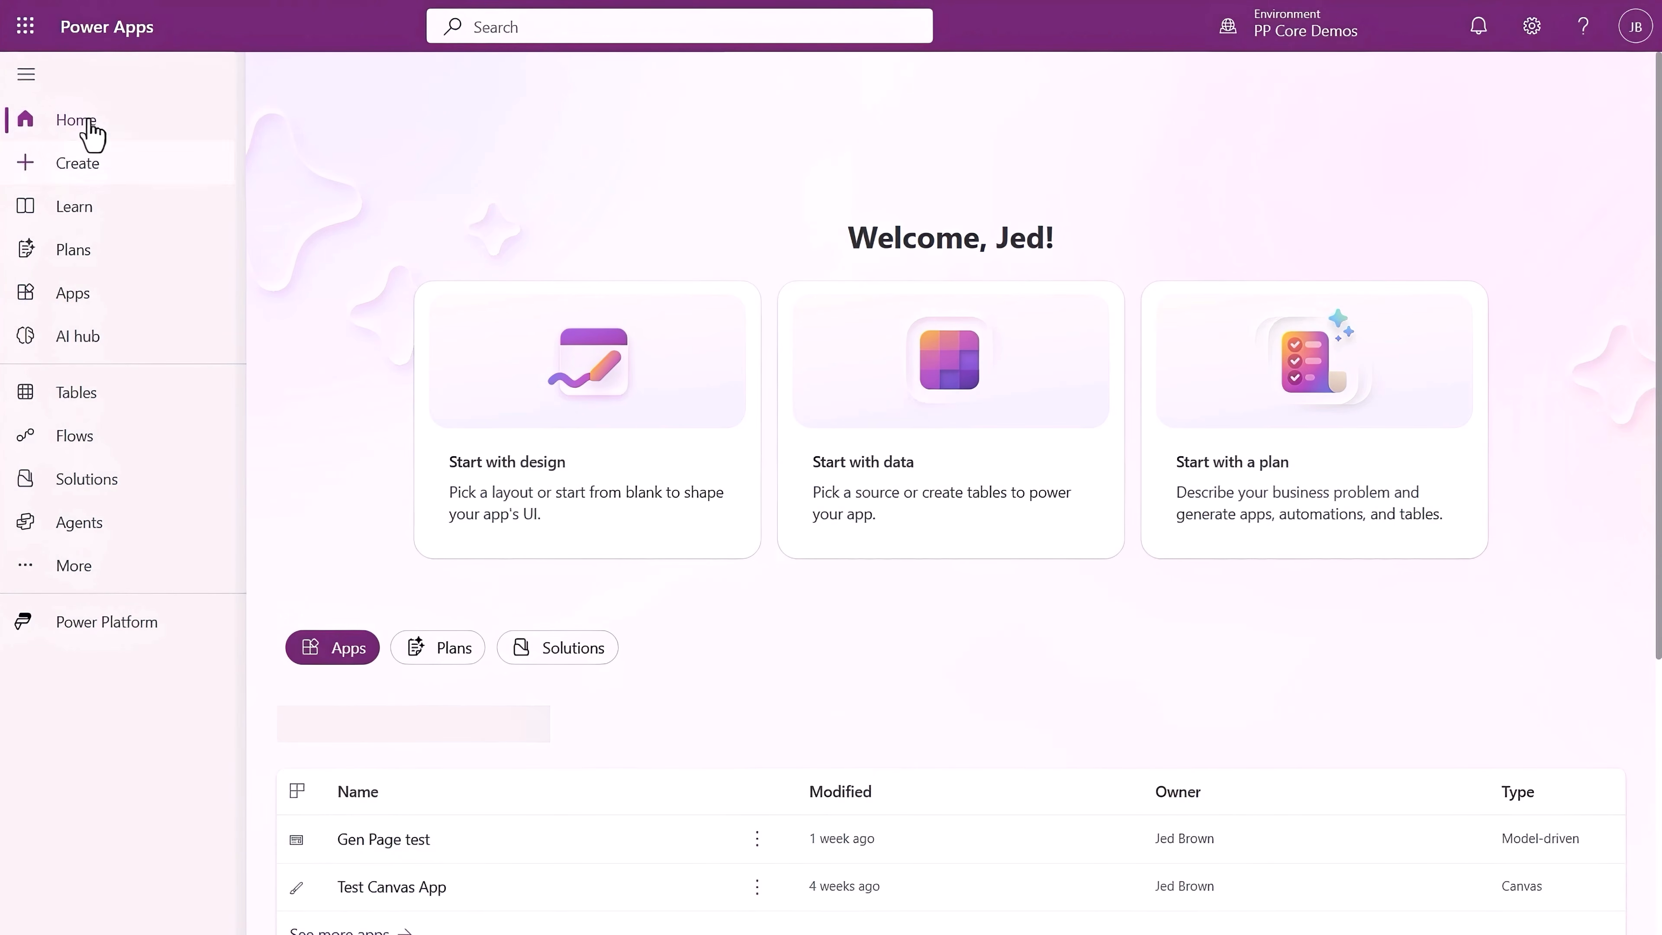
- Create a model-driven app named Zava HR from the Blank page with navigation layout
{"action": "left_click", "coordinate": [92, 167]}
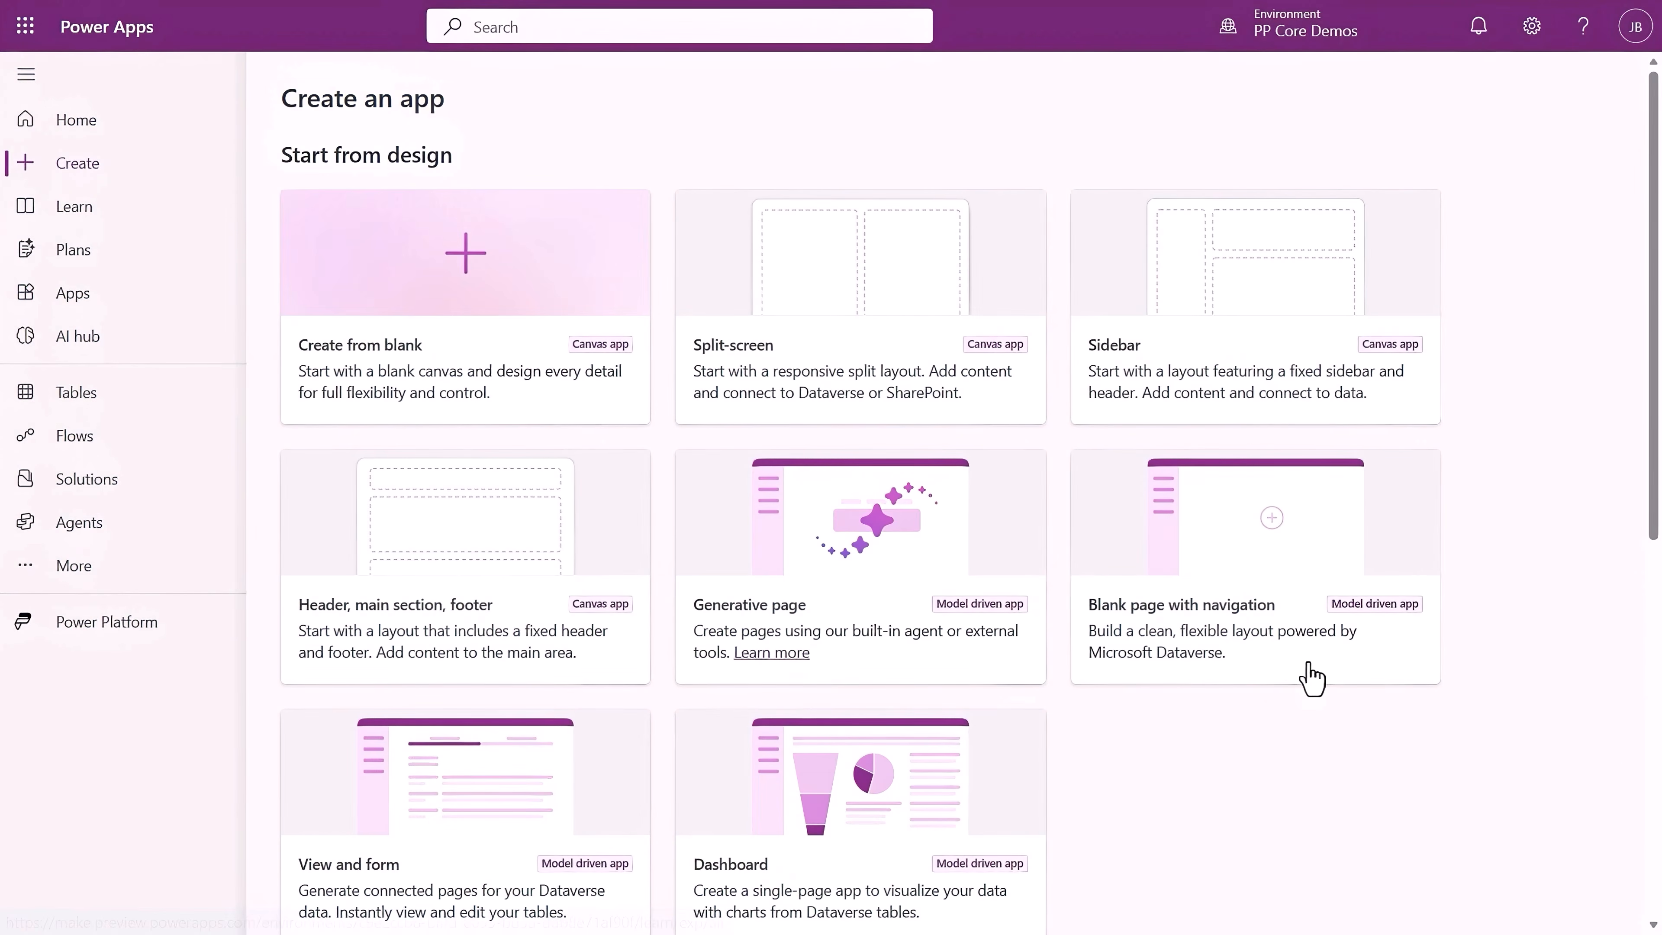
{"action": "left_click", "coordinate": [1252, 549]}
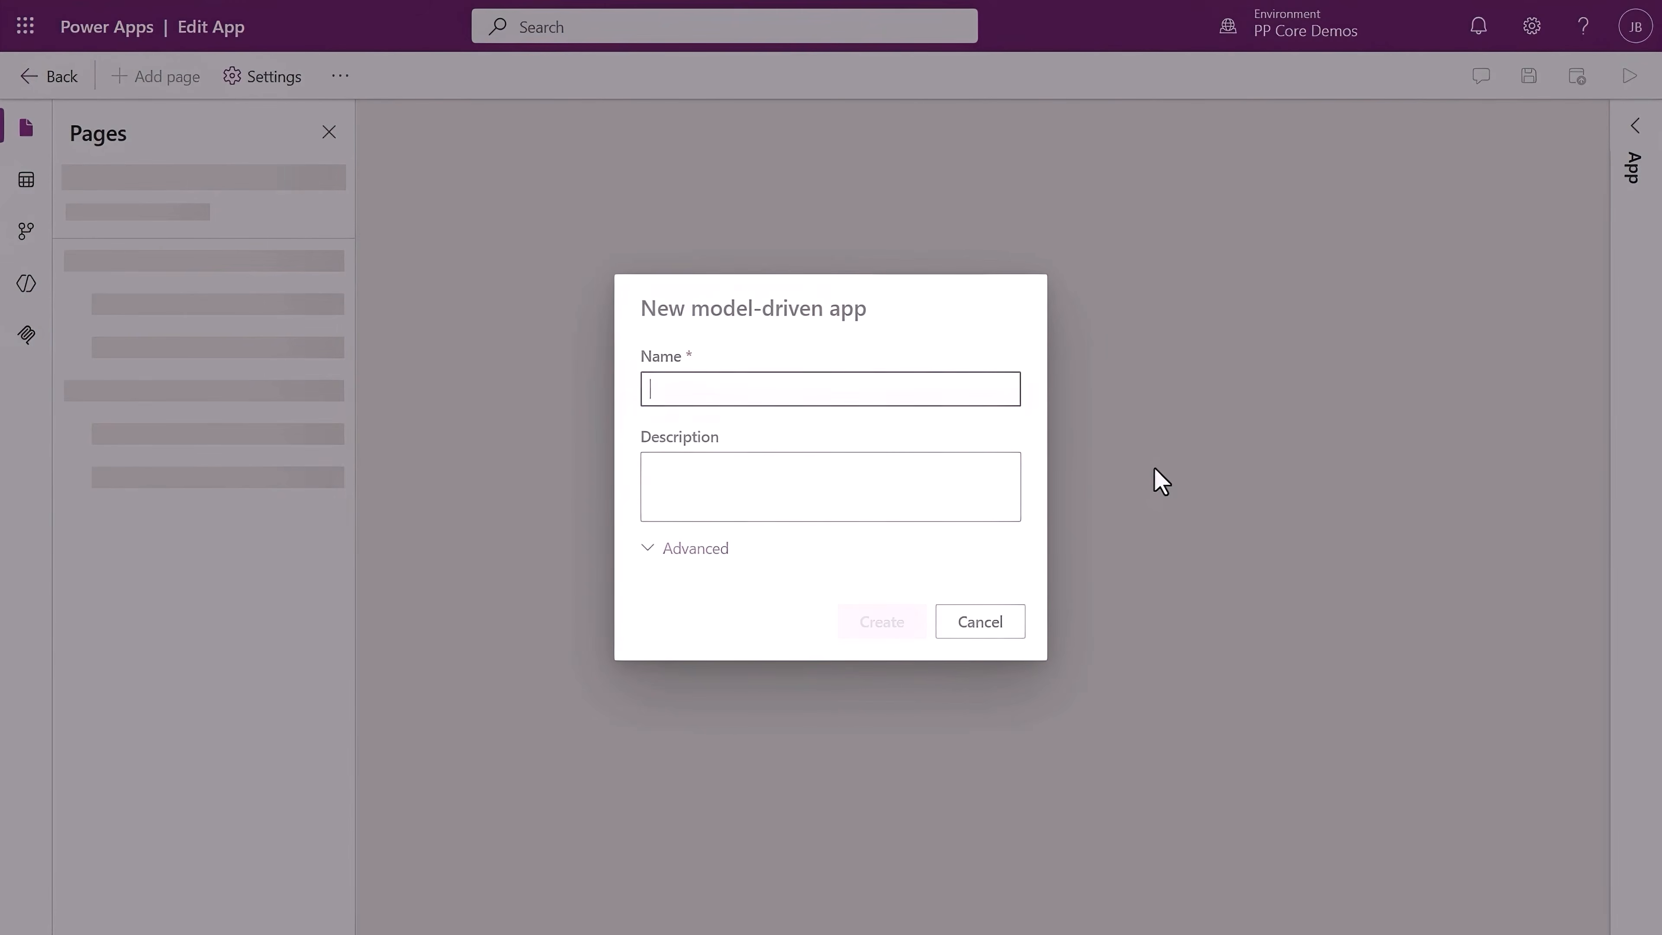
{"action": "type", "text": "Zava HR"}
{"action": "left_click", "coordinate": [869, 634]}
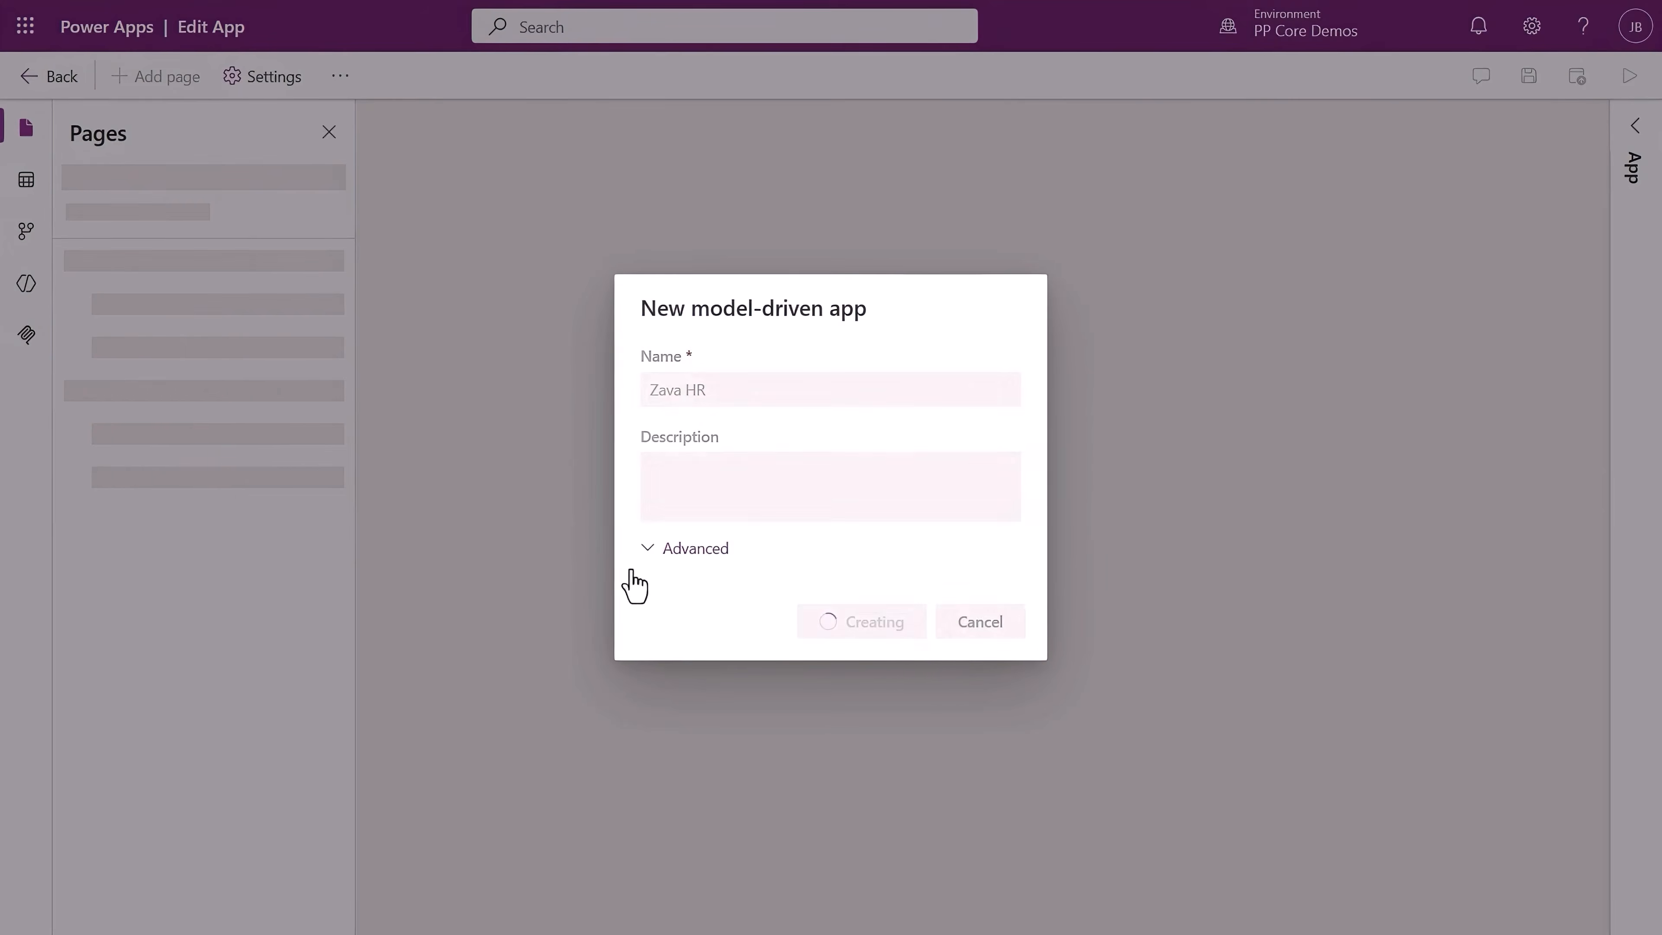
- Find the Candidate table with the search term candid, add it to the app, and look over its view among the pages
{"action": "left_click", "coordinate": [26, 180]}
{"action": "left_click", "coordinate": [155, 224]}
{"action": "type", "text": "candid"}
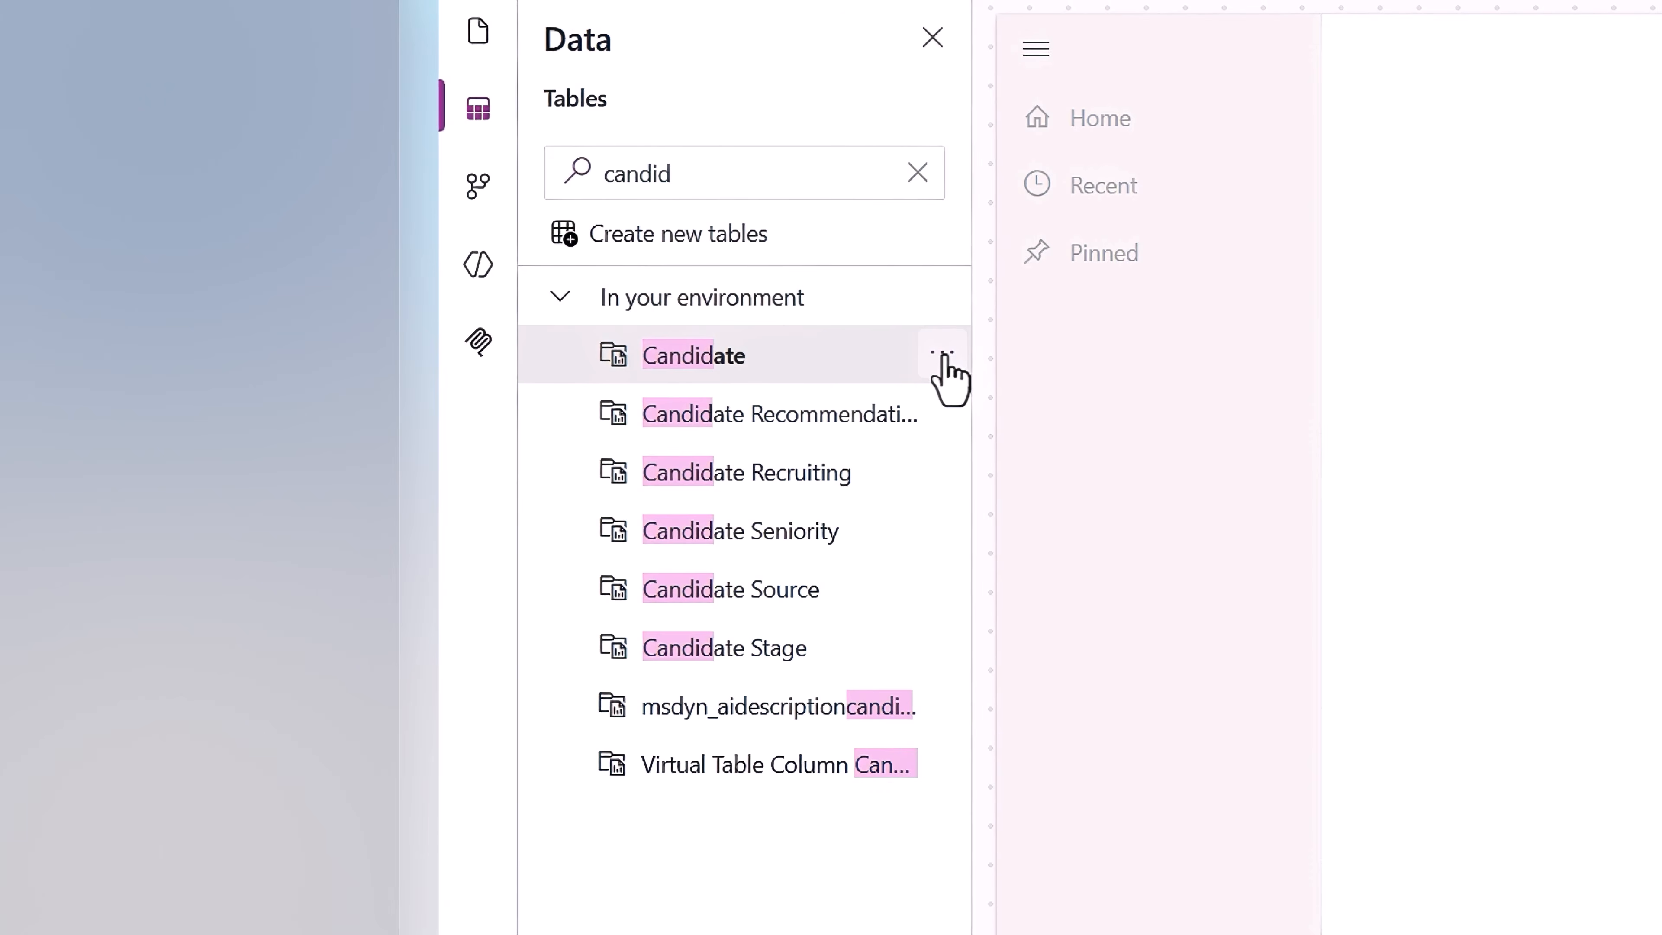
{"action": "left_click", "coordinate": [946, 377]}
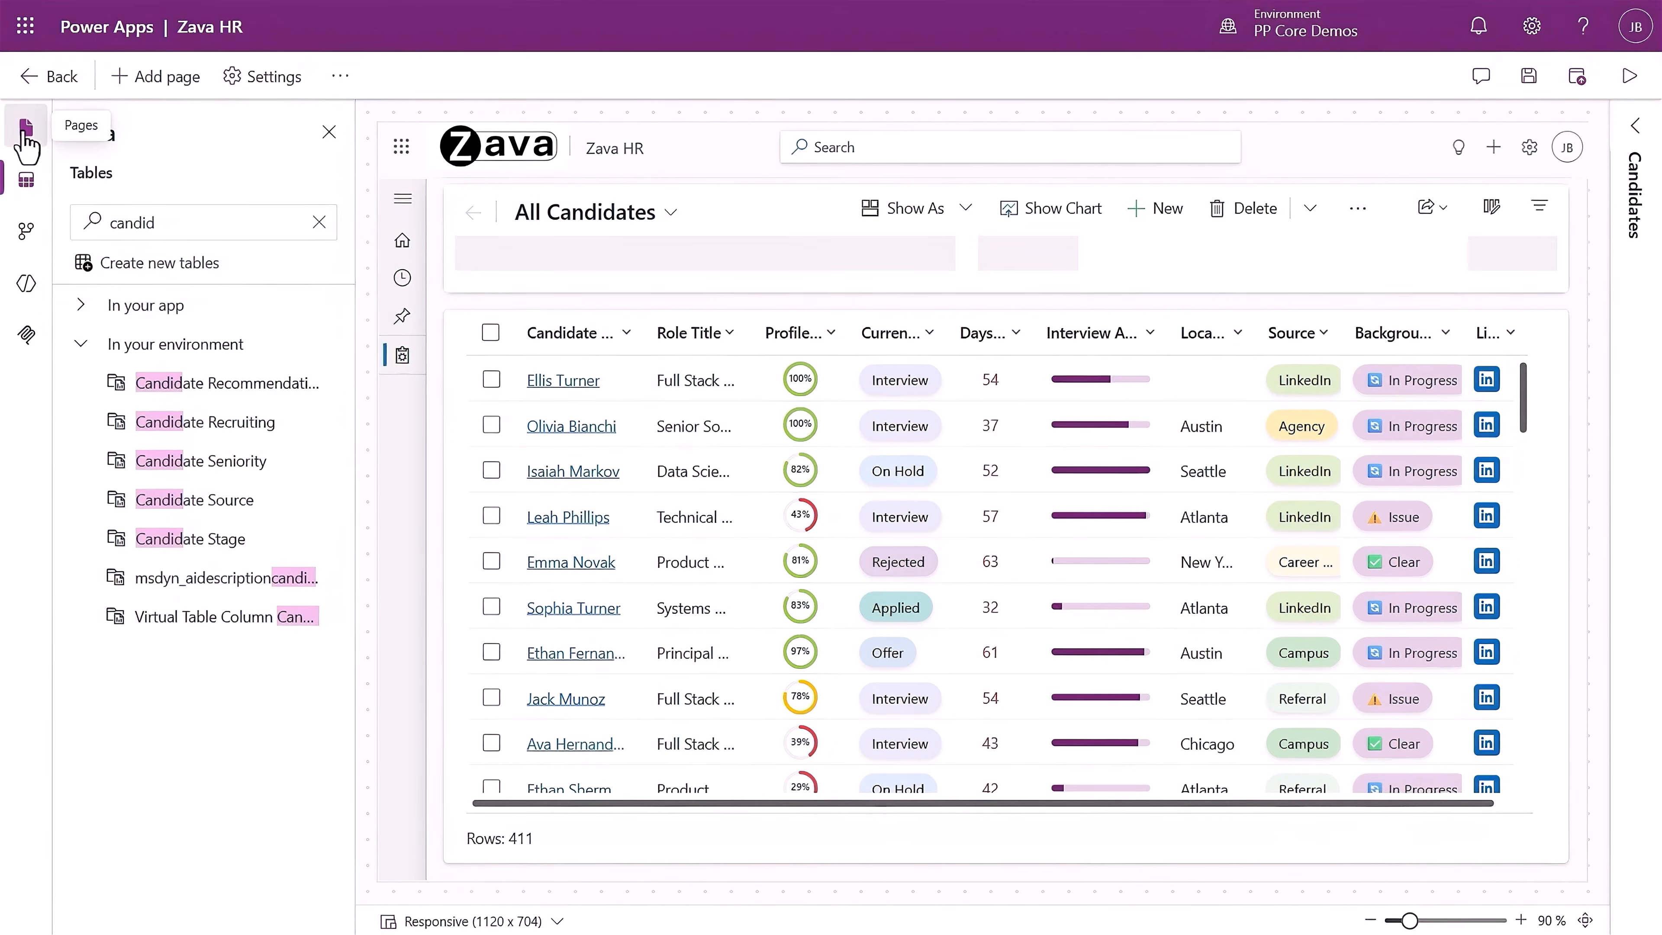
{"action": "left_click", "coordinate": [26, 131]}
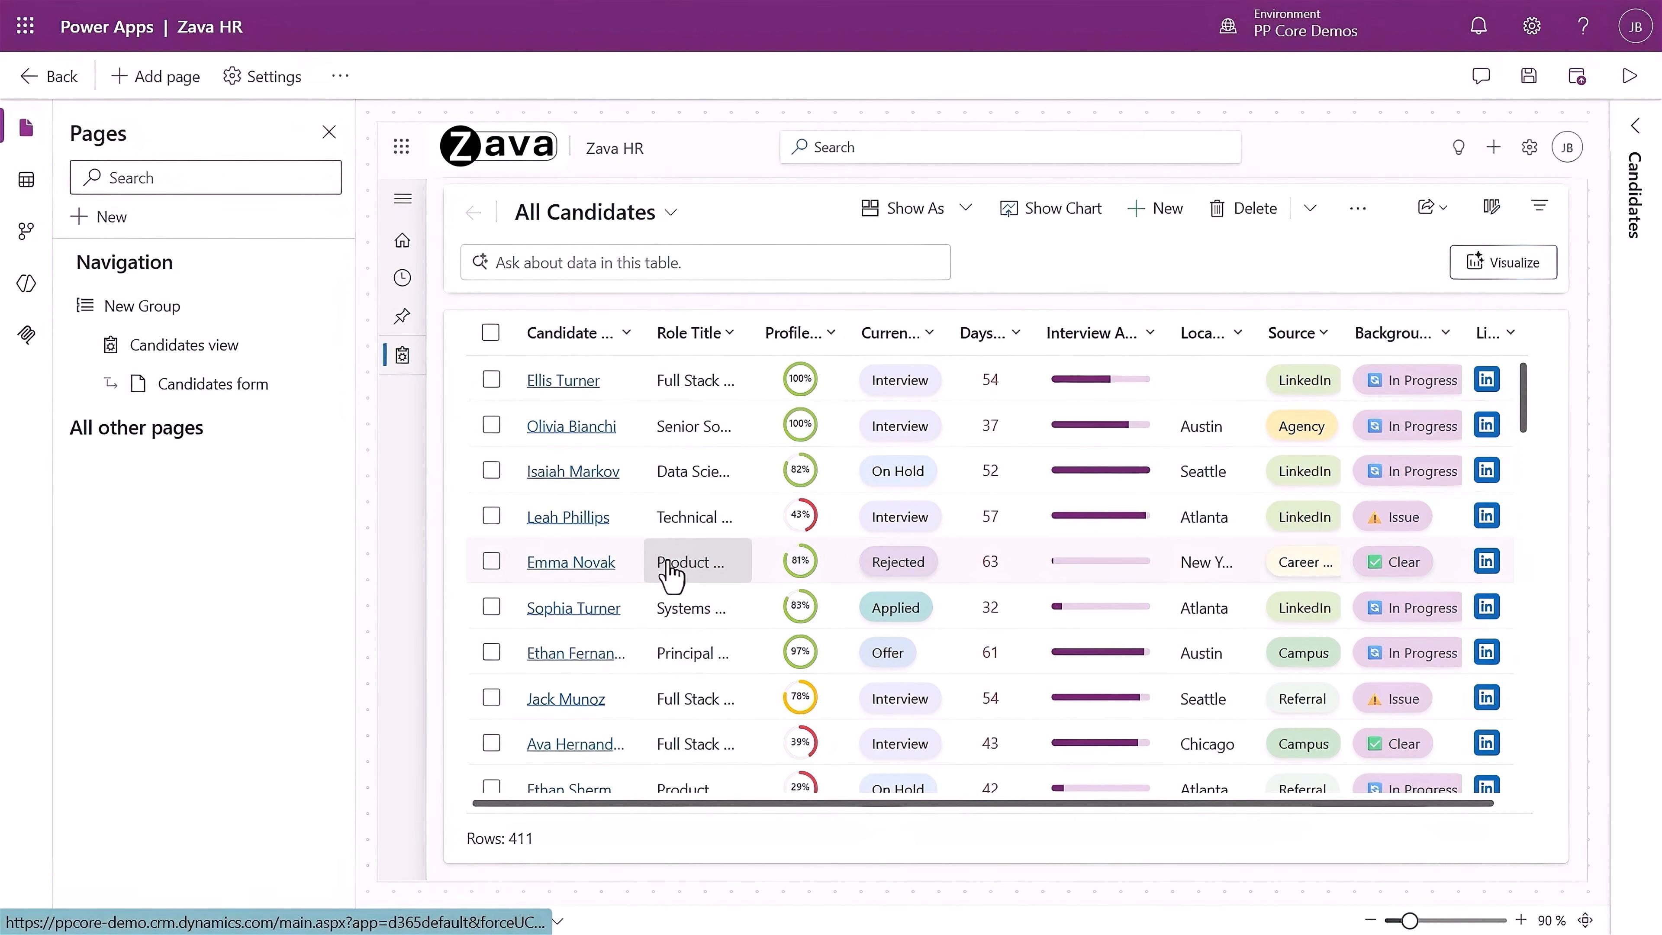
{"action": "scroll", "coordinate": [670, 574], "scroll_direction": "down", "scroll_amount": 3}
{"action": "scroll", "coordinate": [670, 574], "scroll_direction": "up", "scroll_amount": 3}
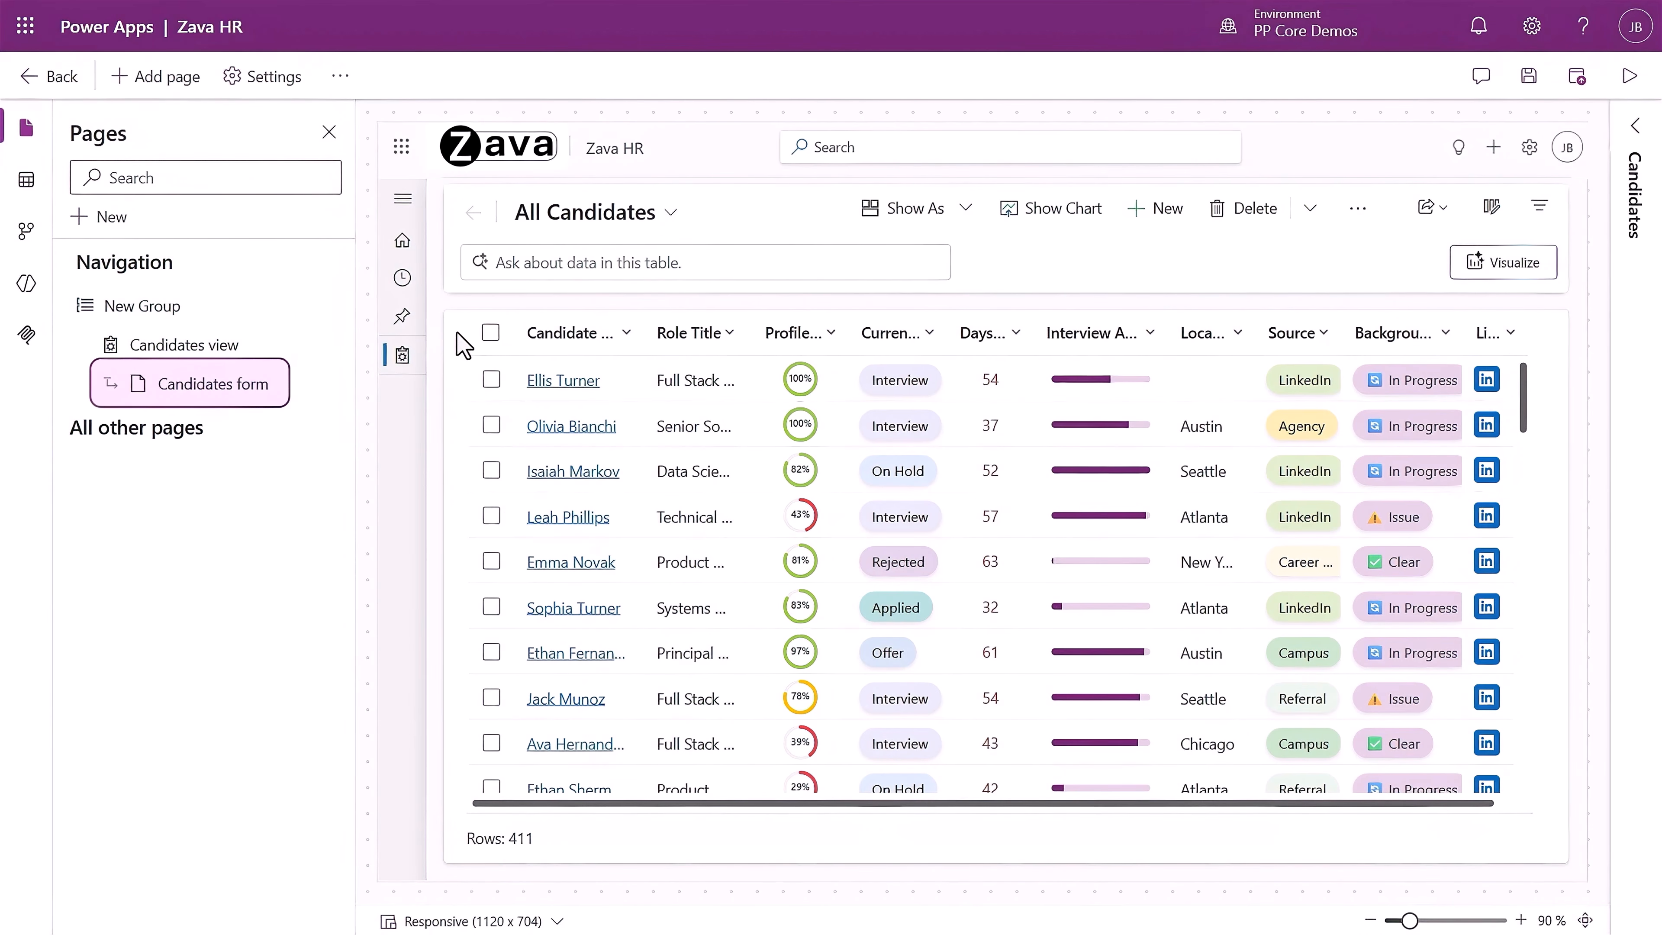
- Run the app, saving and publishing its changes, and open the first candidate's record
{"action": "left_click", "coordinate": [1630, 77]}
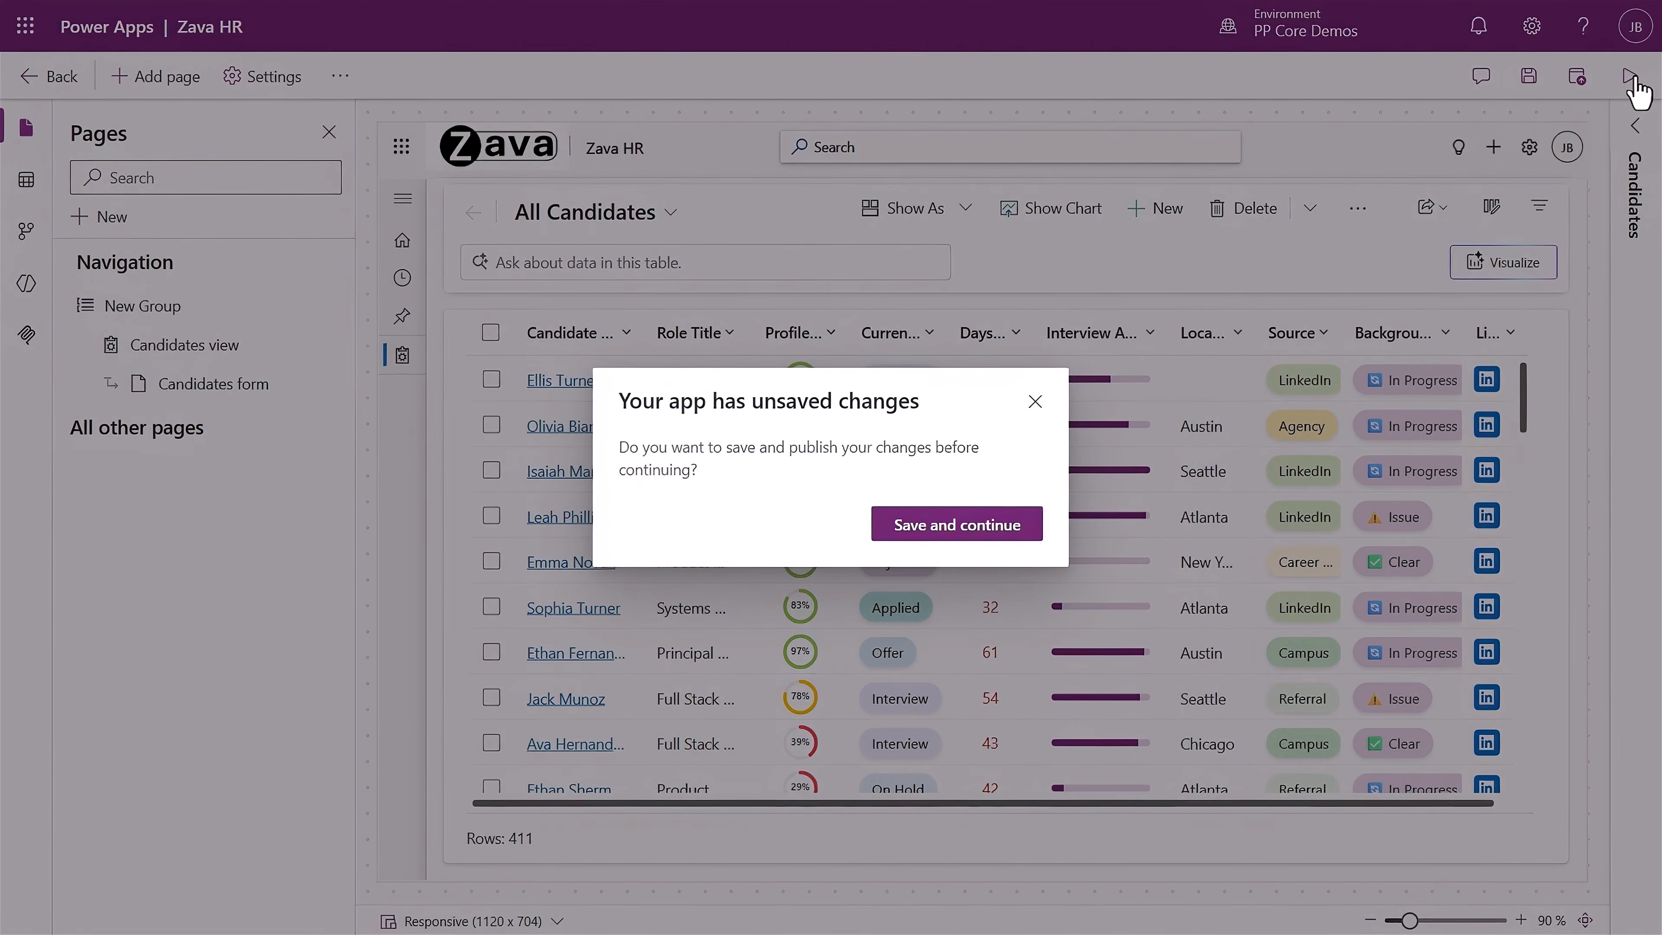
{"action": "left_click", "coordinate": [957, 528]}
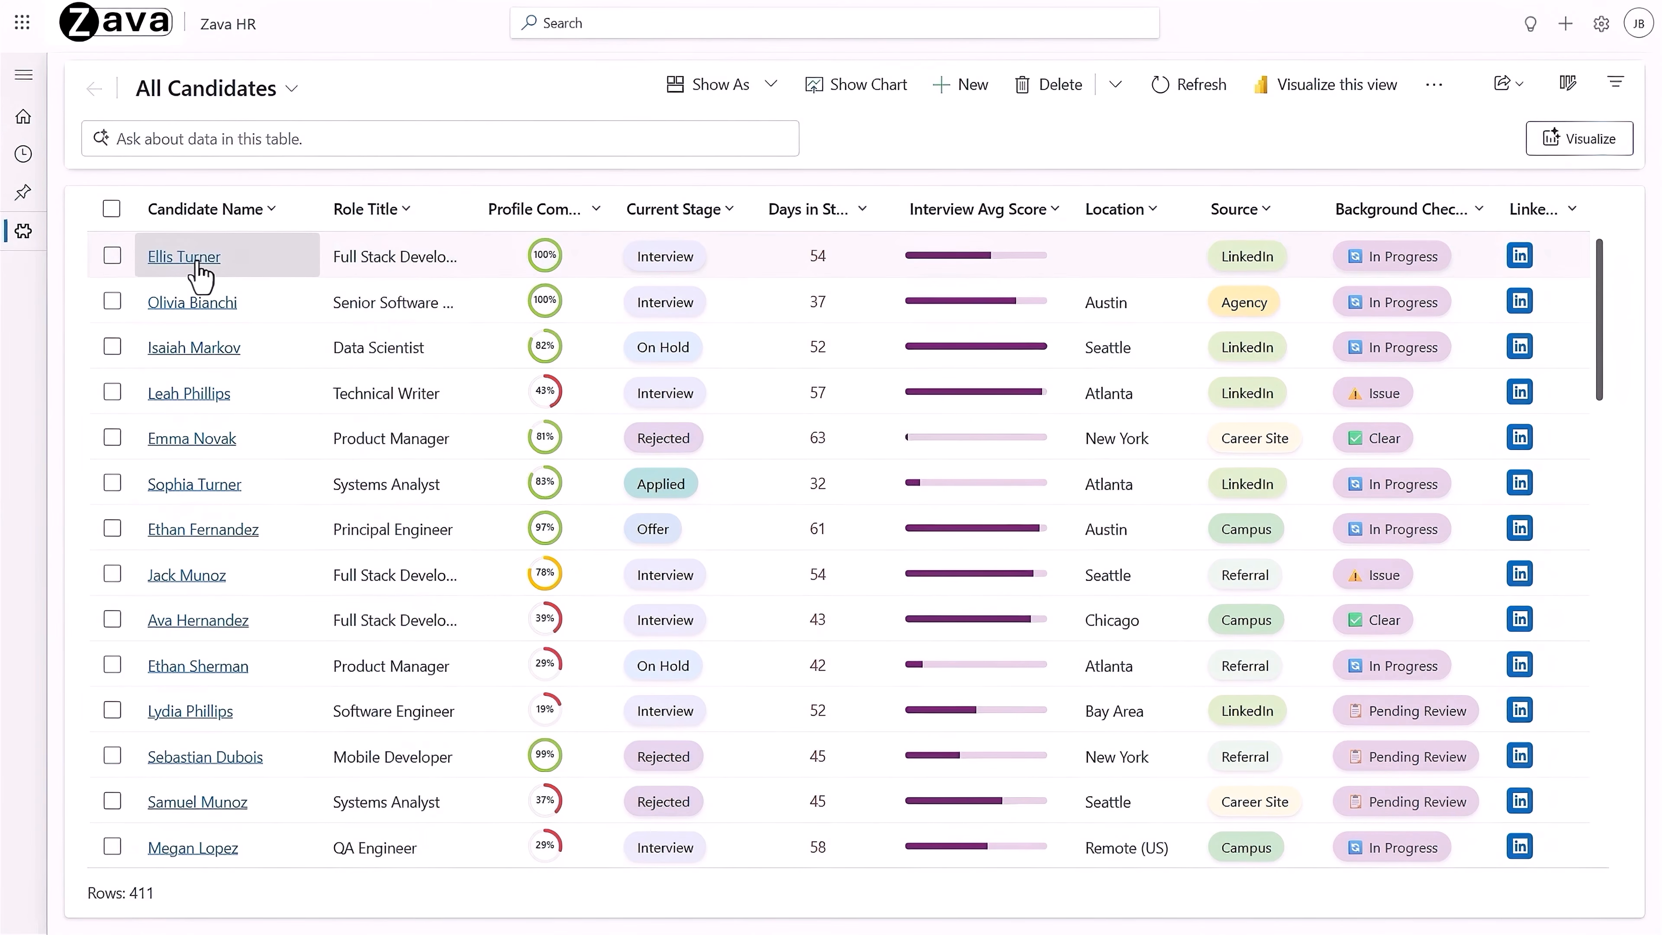
{"action": "left_click", "coordinate": [196, 262]}
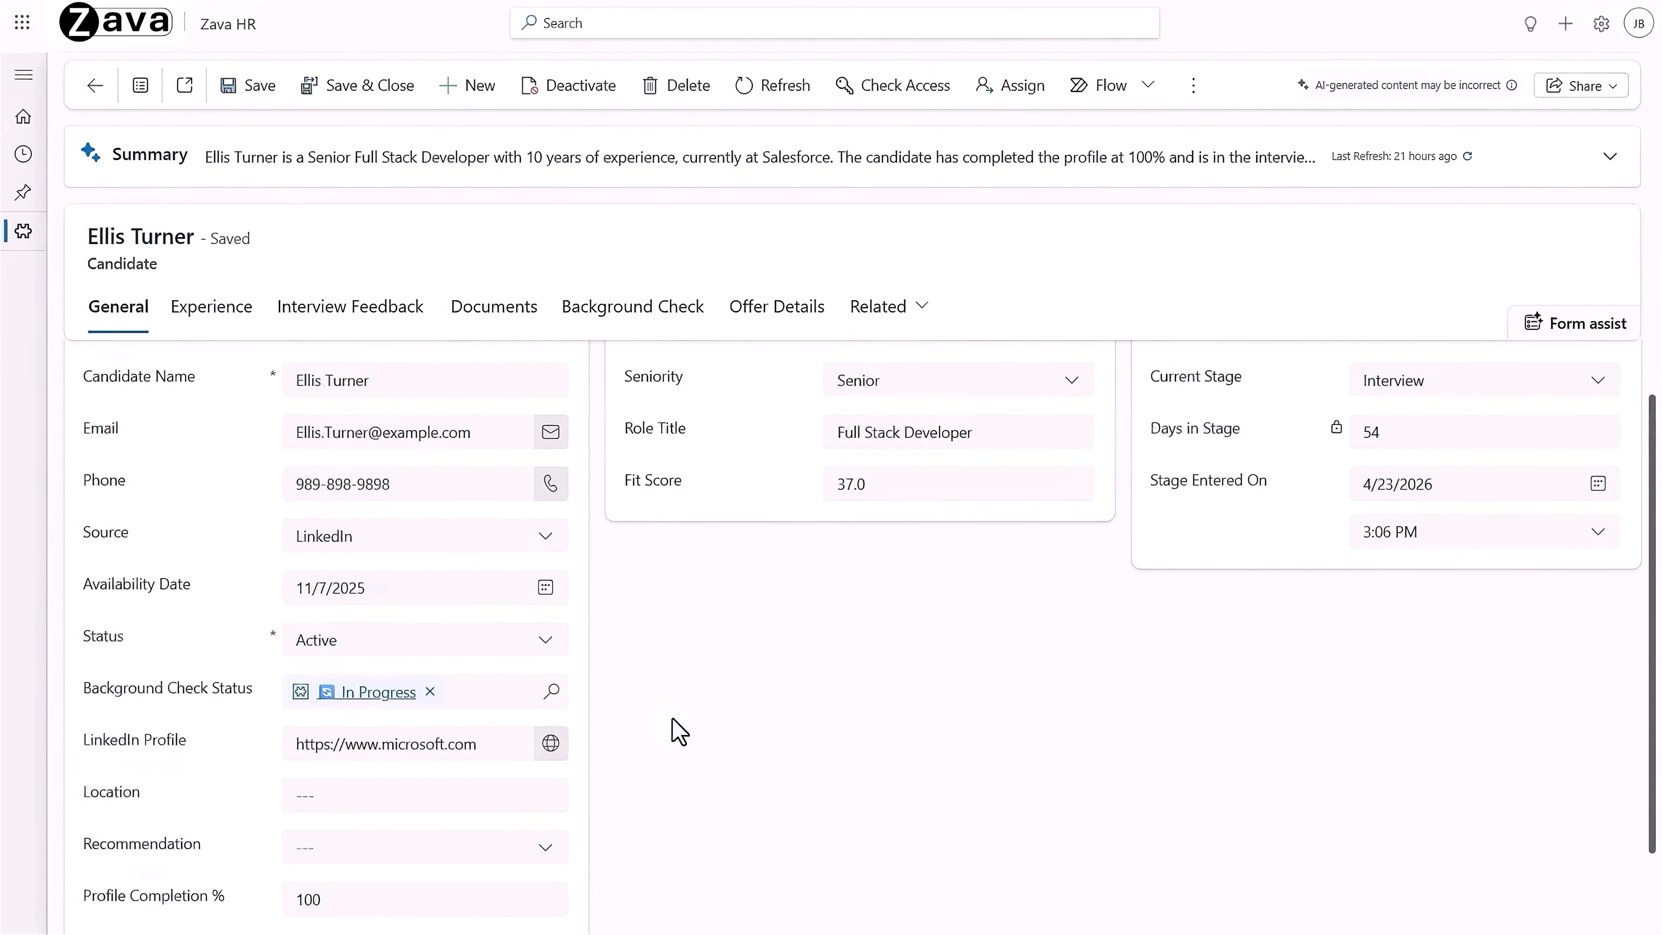
{"action": "scroll", "coordinate": [677, 732], "scroll_direction": "up", "scroll_amount": 1}
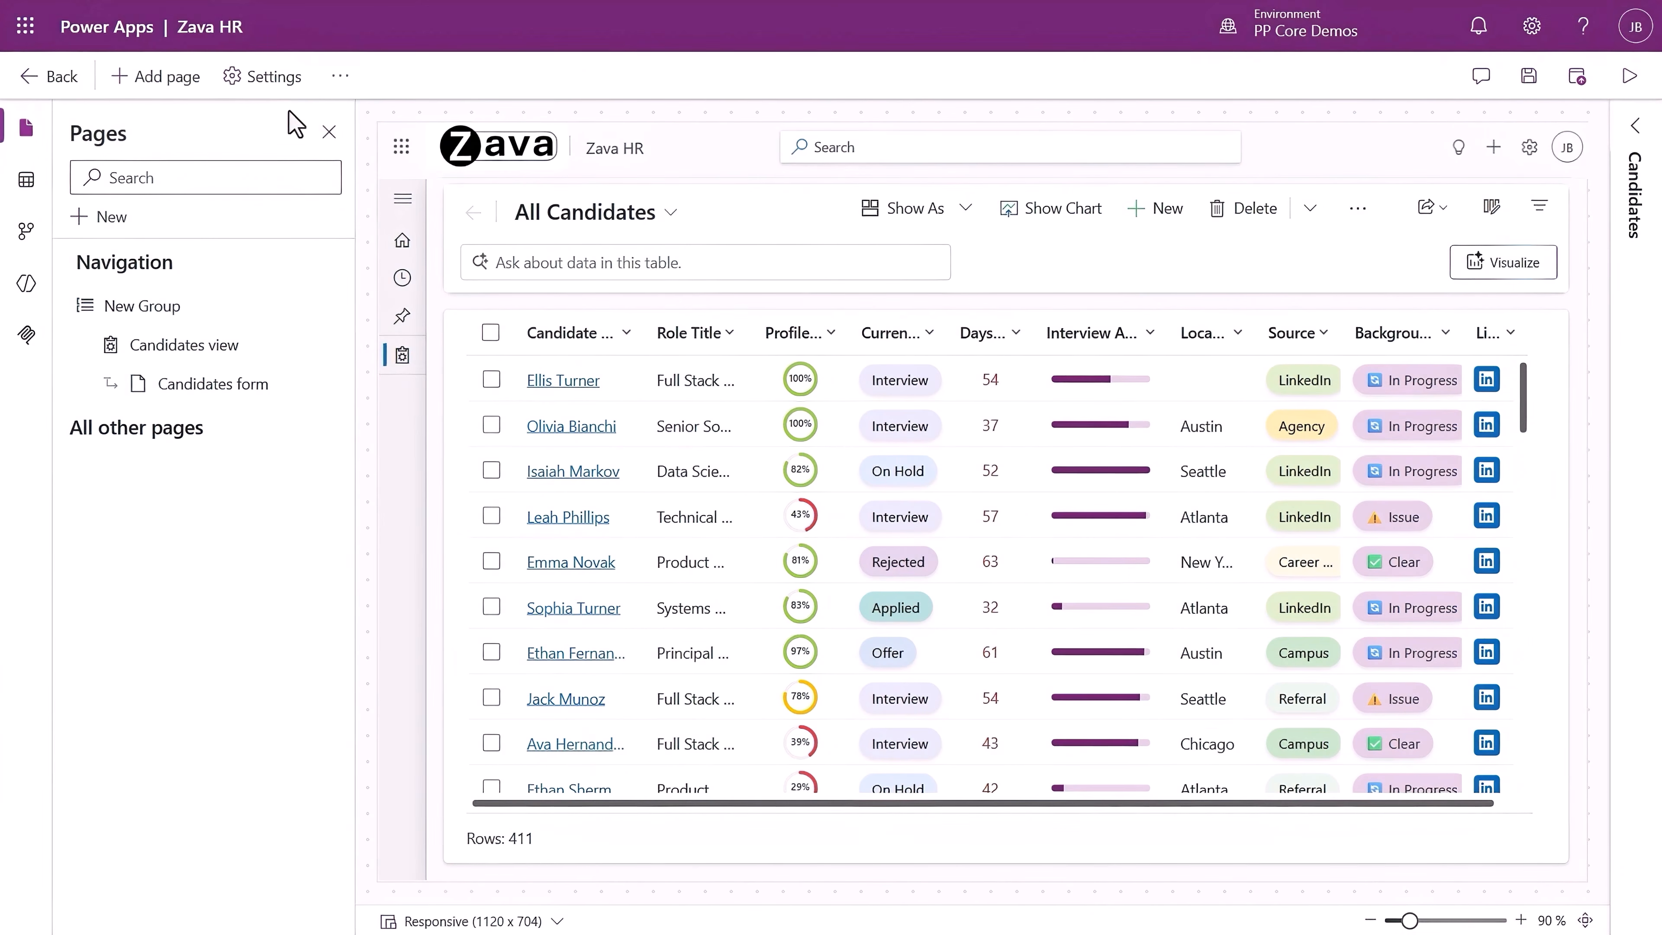
- Set Enable M365 Copilot in model-driven apps to On in the app's feature settings
{"action": "left_click", "coordinate": [272, 85]}
{"action": "left_click", "coordinate": [370, 255]}
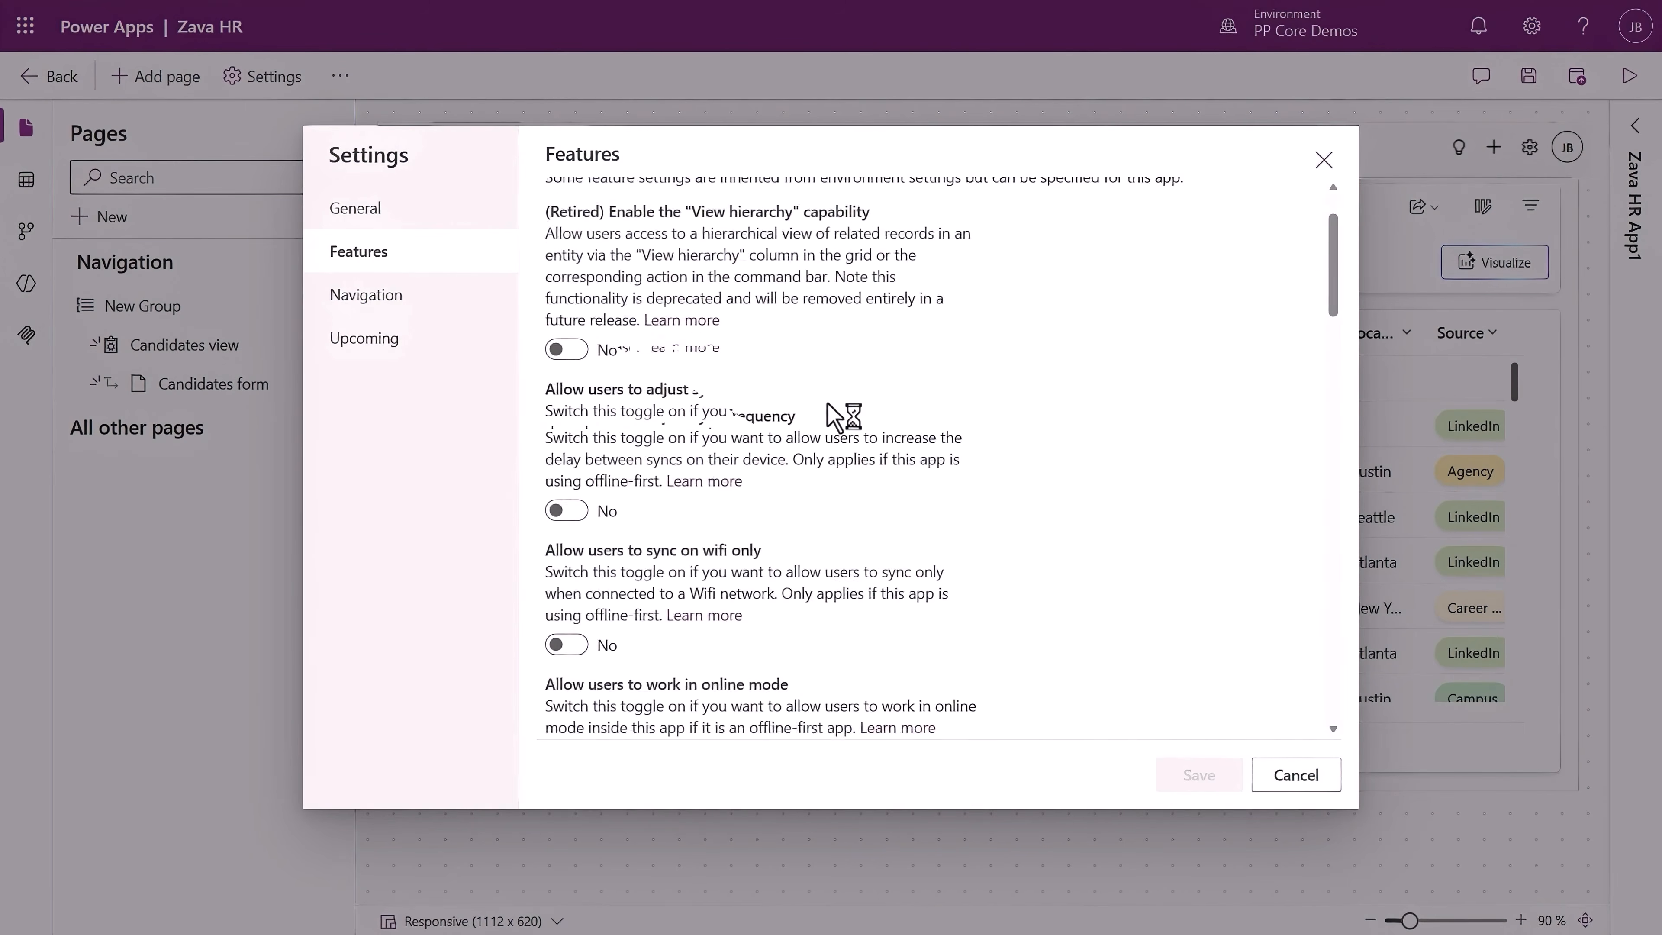
{"action": "scroll", "coordinate": [844, 417], "scroll_direction": "down", "scroll_amount": 10}
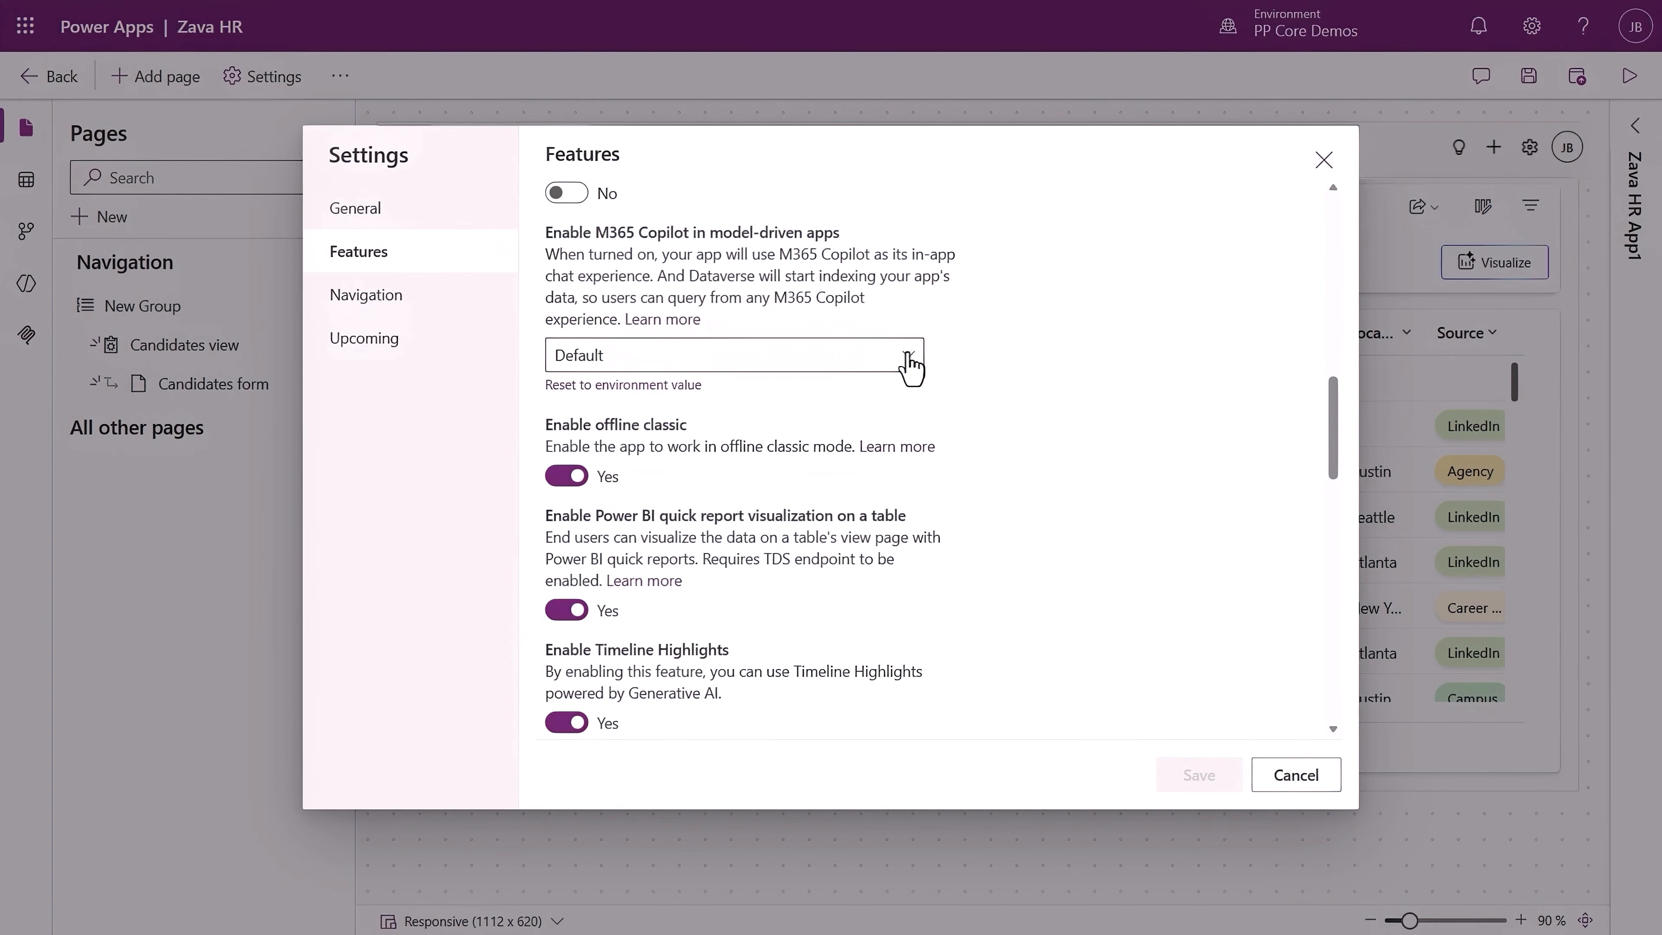
{"action": "left_click", "coordinate": [908, 359]}
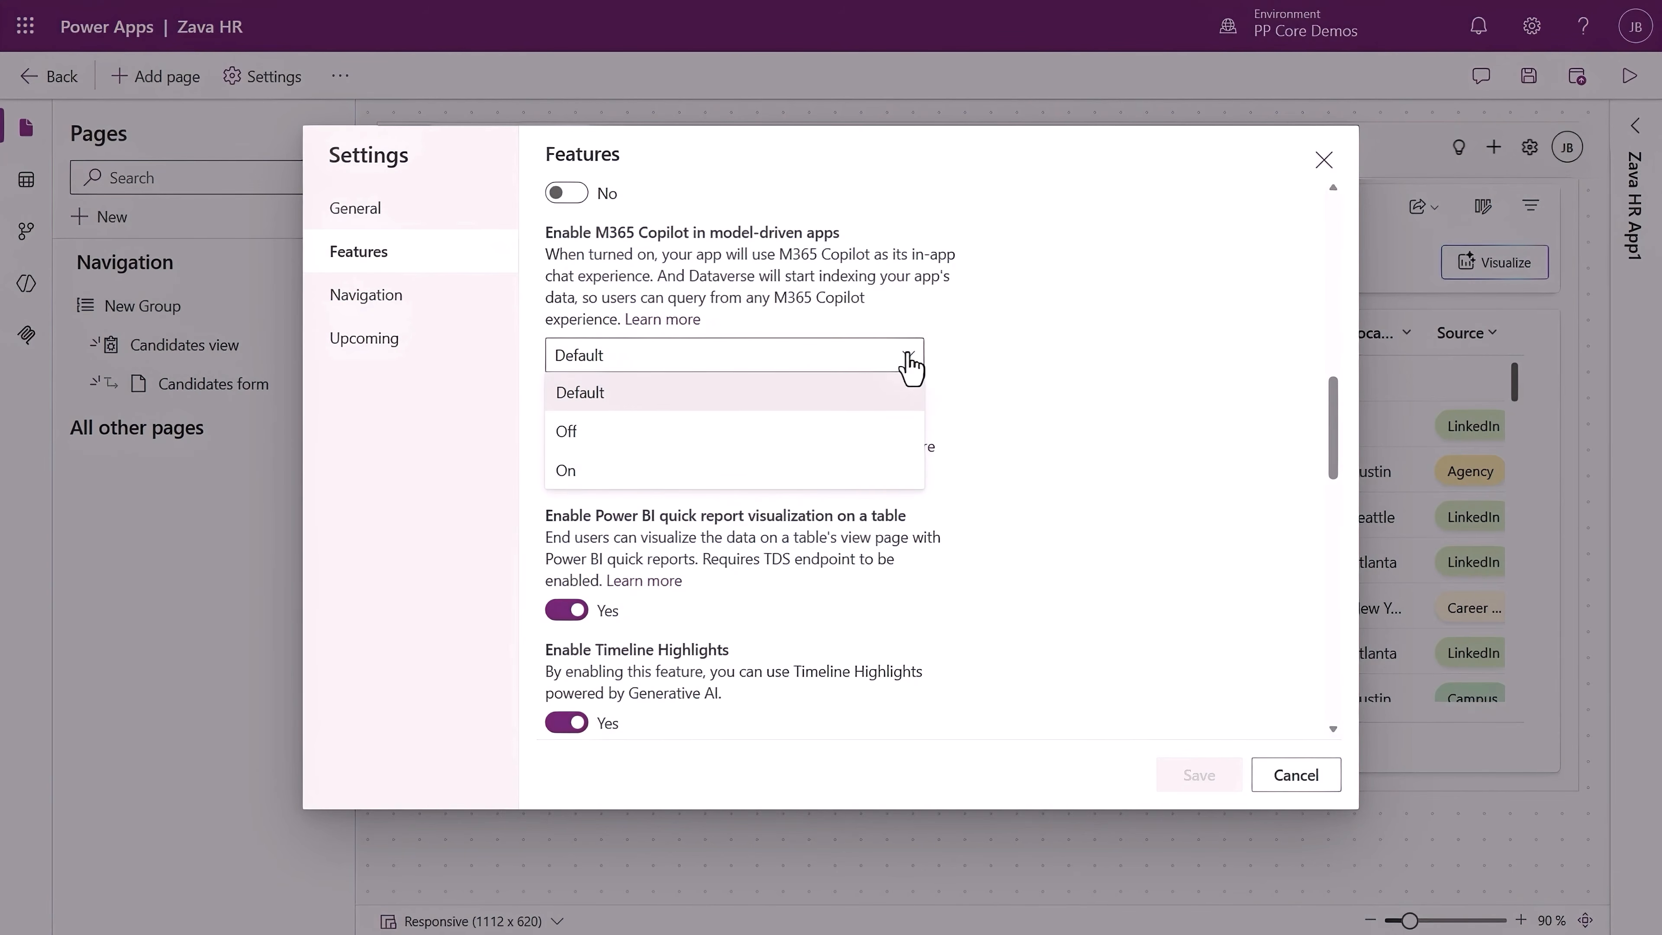
{"action": "left_click", "coordinate": [865, 471]}
- Set the form fill assist toolbar to On and save the feature settings
{"action": "scroll", "coordinate": [818, 484], "scroll_direction": "down", "scroll_amount": 5}
{"action": "scroll", "coordinate": [891, 488], "scroll_direction": "down", "scroll_amount": 3}
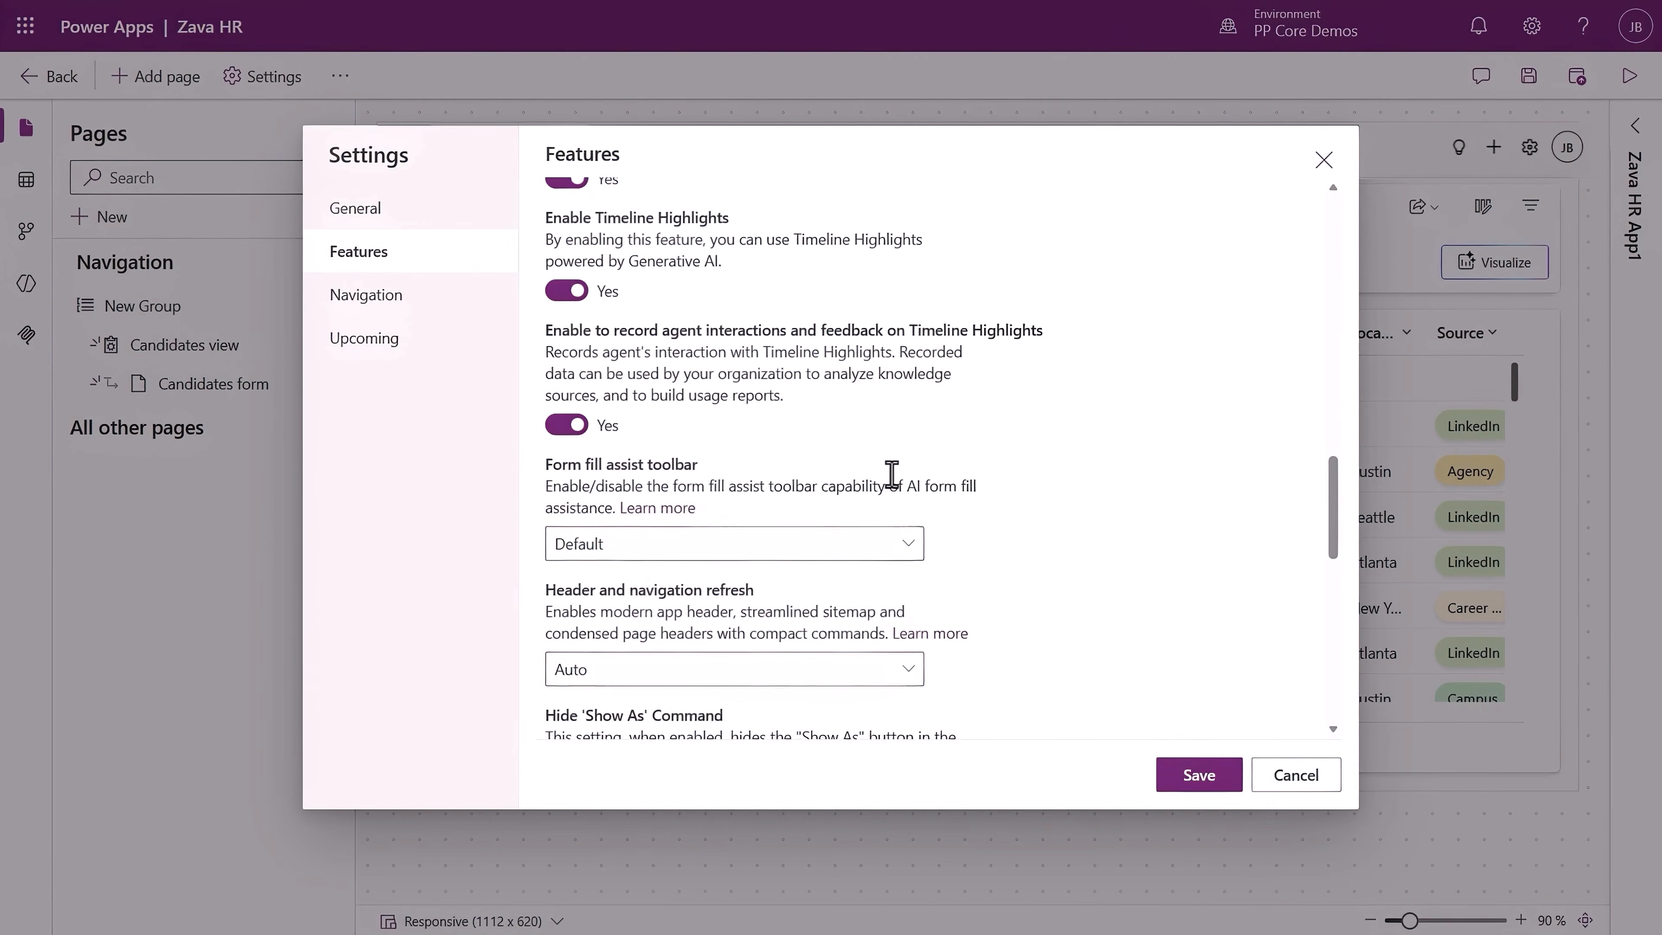
{"action": "left_click", "coordinate": [908, 433]}
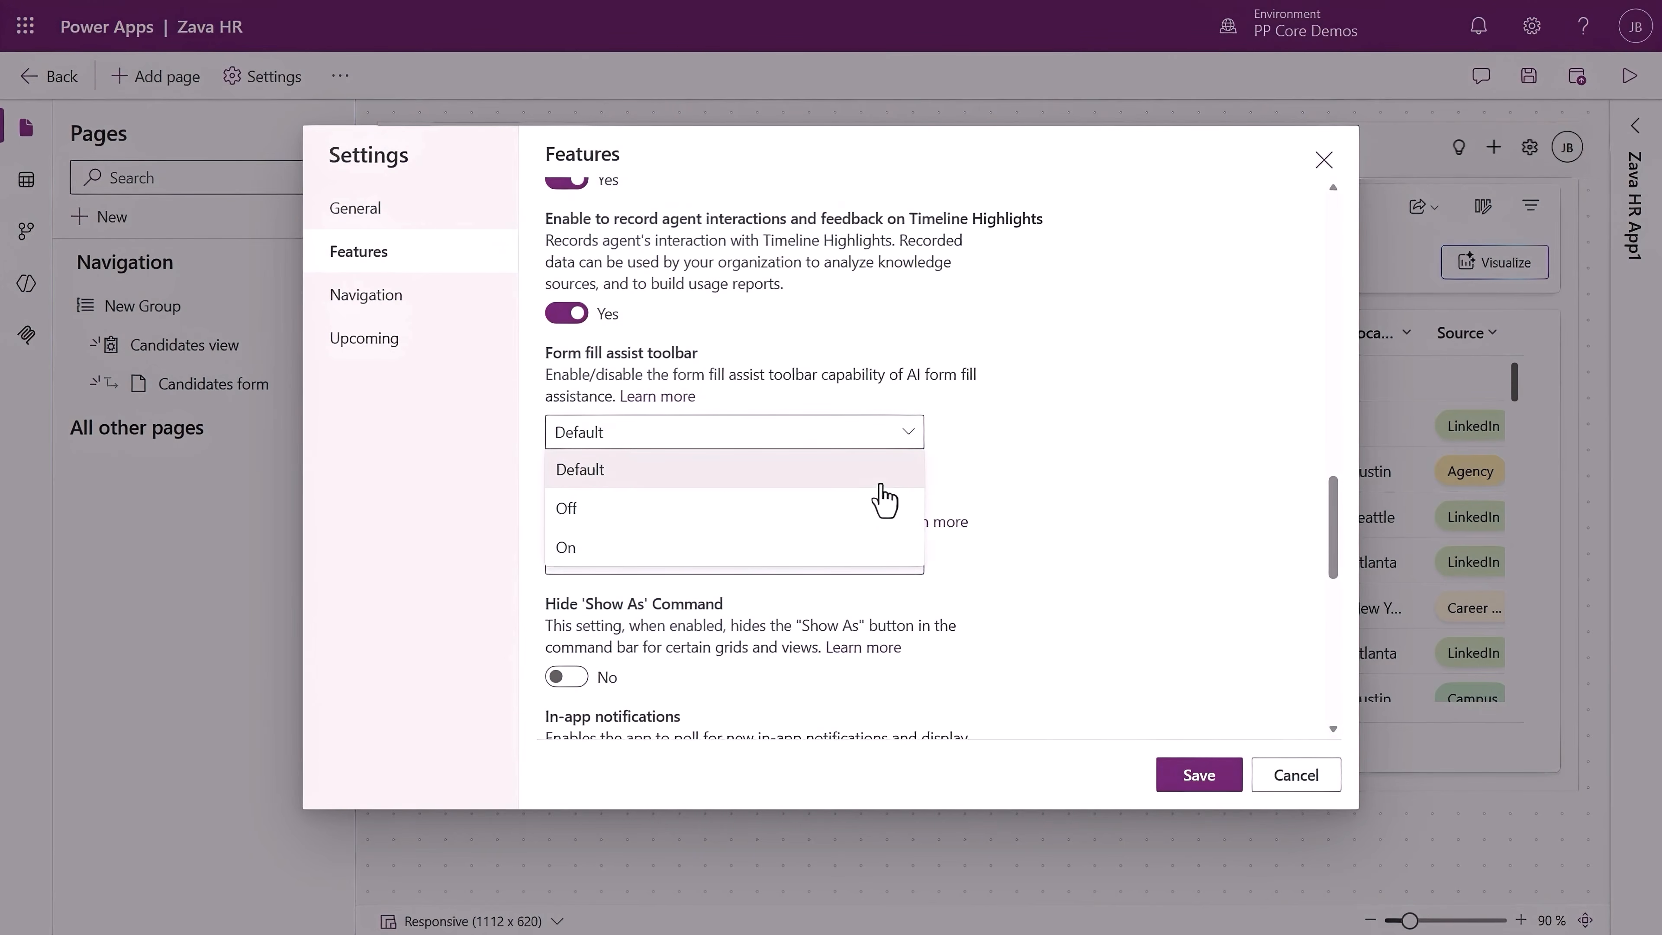
{"action": "left_click", "coordinate": [873, 549]}
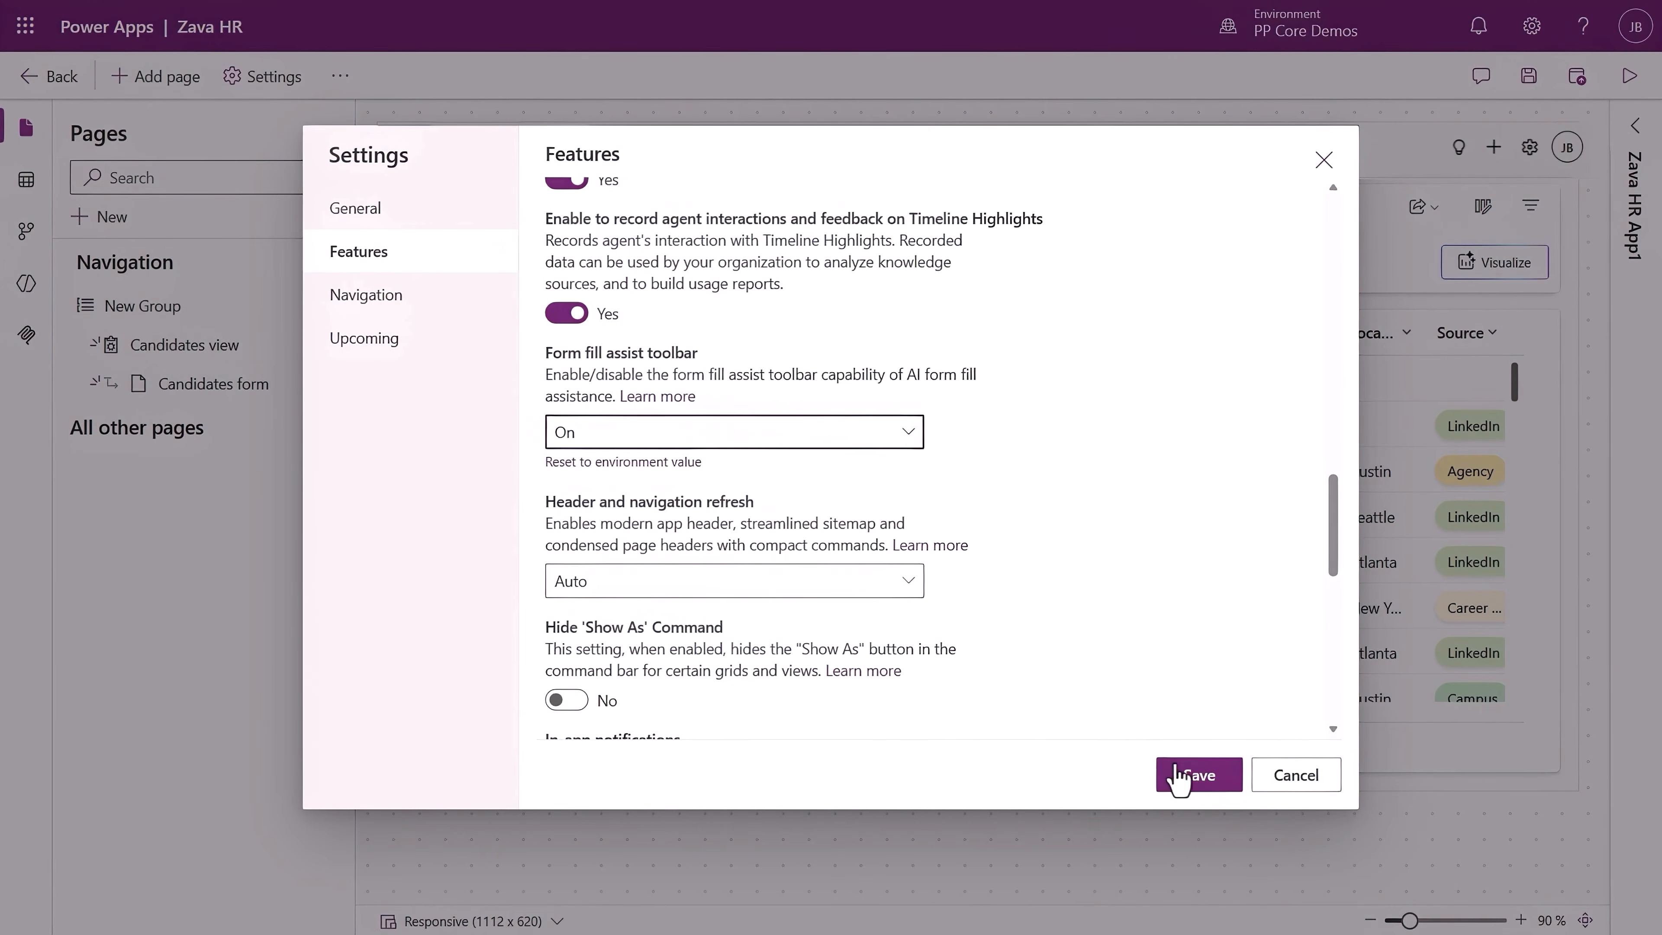
{"action": "left_click", "coordinate": [1198, 775]}
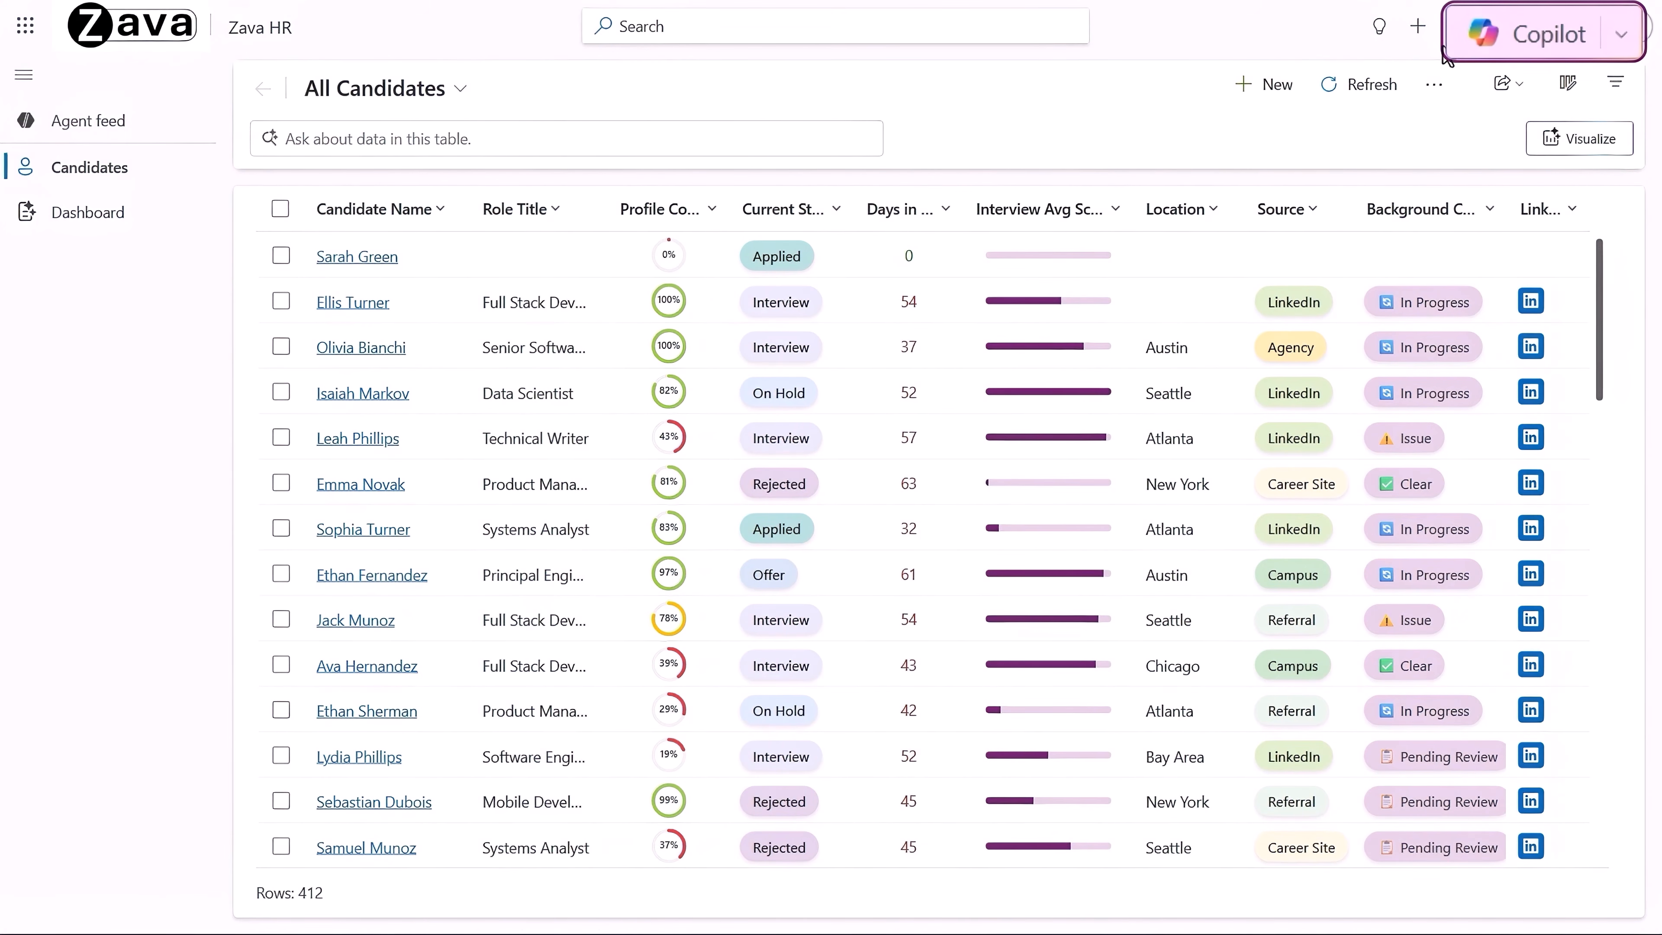
- Ask Copilot to identify from email and calendar why scheduling interviews for the named candidate takes so long, and read its answer
{"action": "left_click", "coordinate": [1529, 38]}
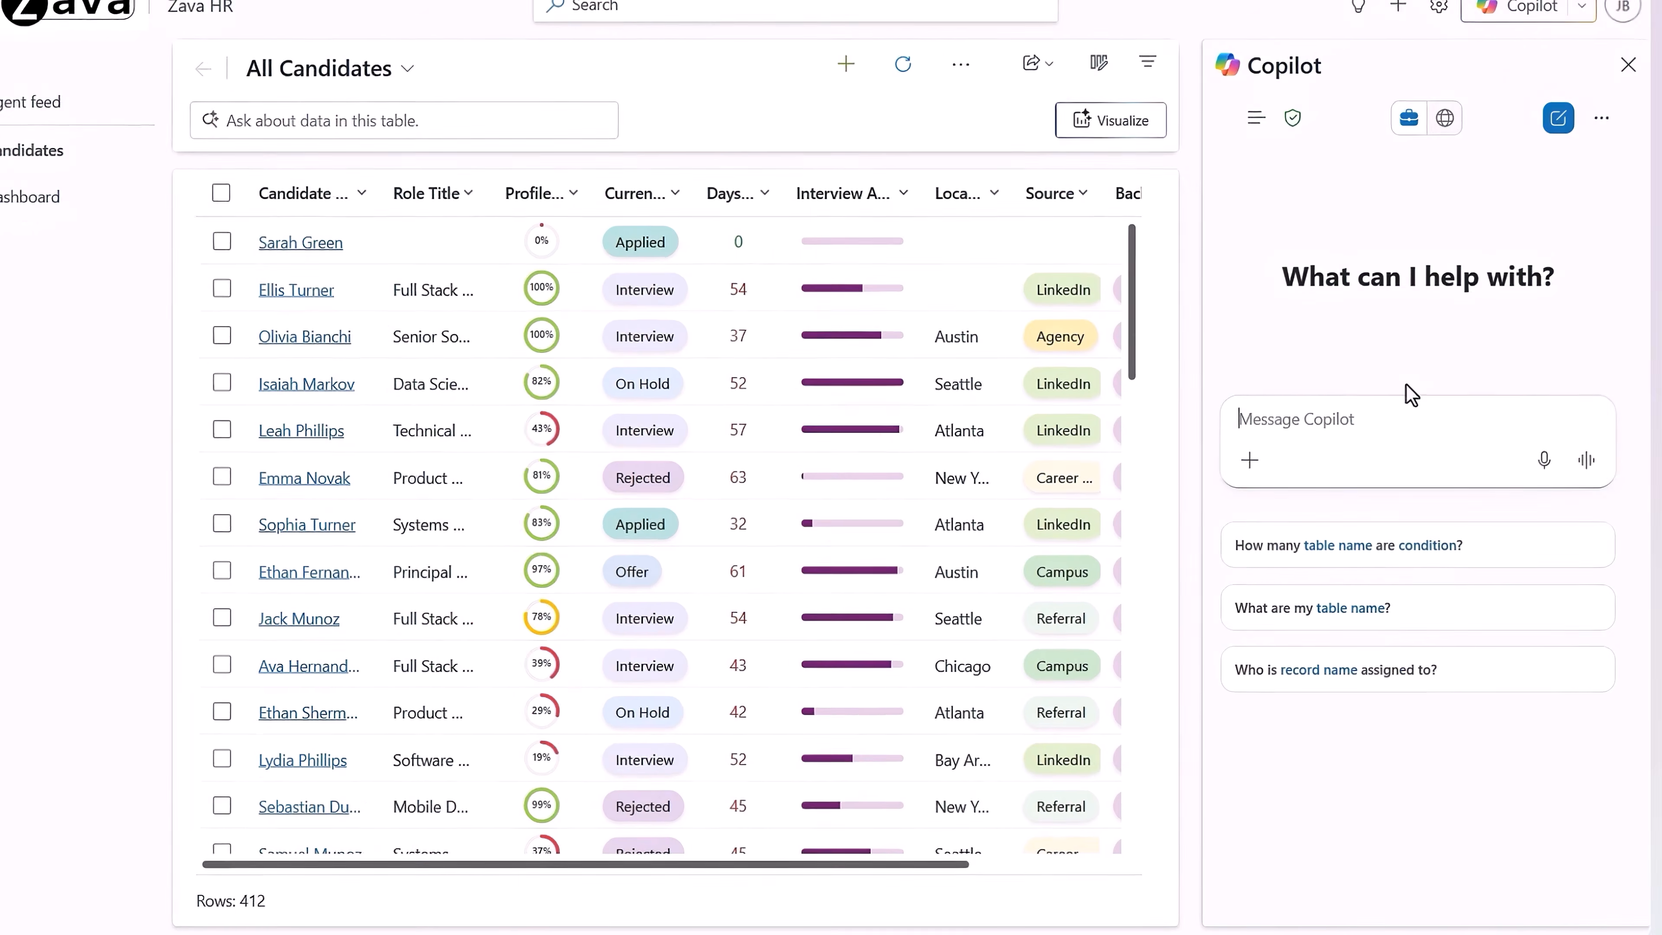
{"action": "type", "text": "It seems like it is taking a very long time to schedule interviews for this candidate - Ellis Turner? Help me identify where there are hiccups in the process, and why it's taking so long. Look at my email and calendar for insights."}
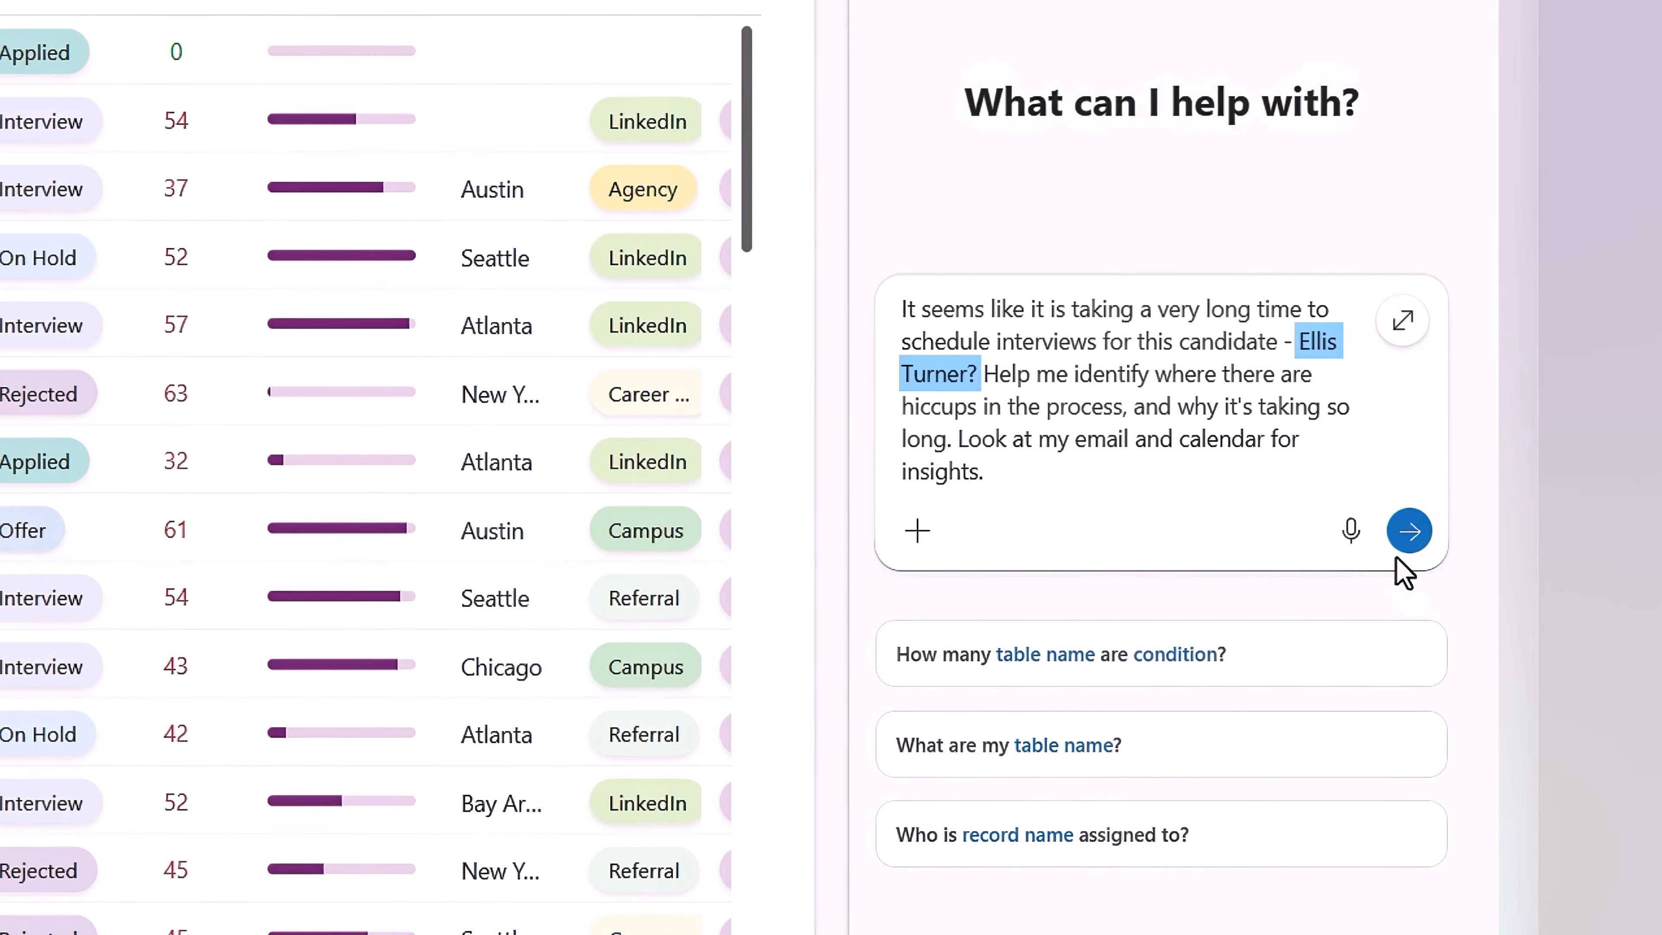
{"action": "left_click", "coordinate": [1409, 530]}
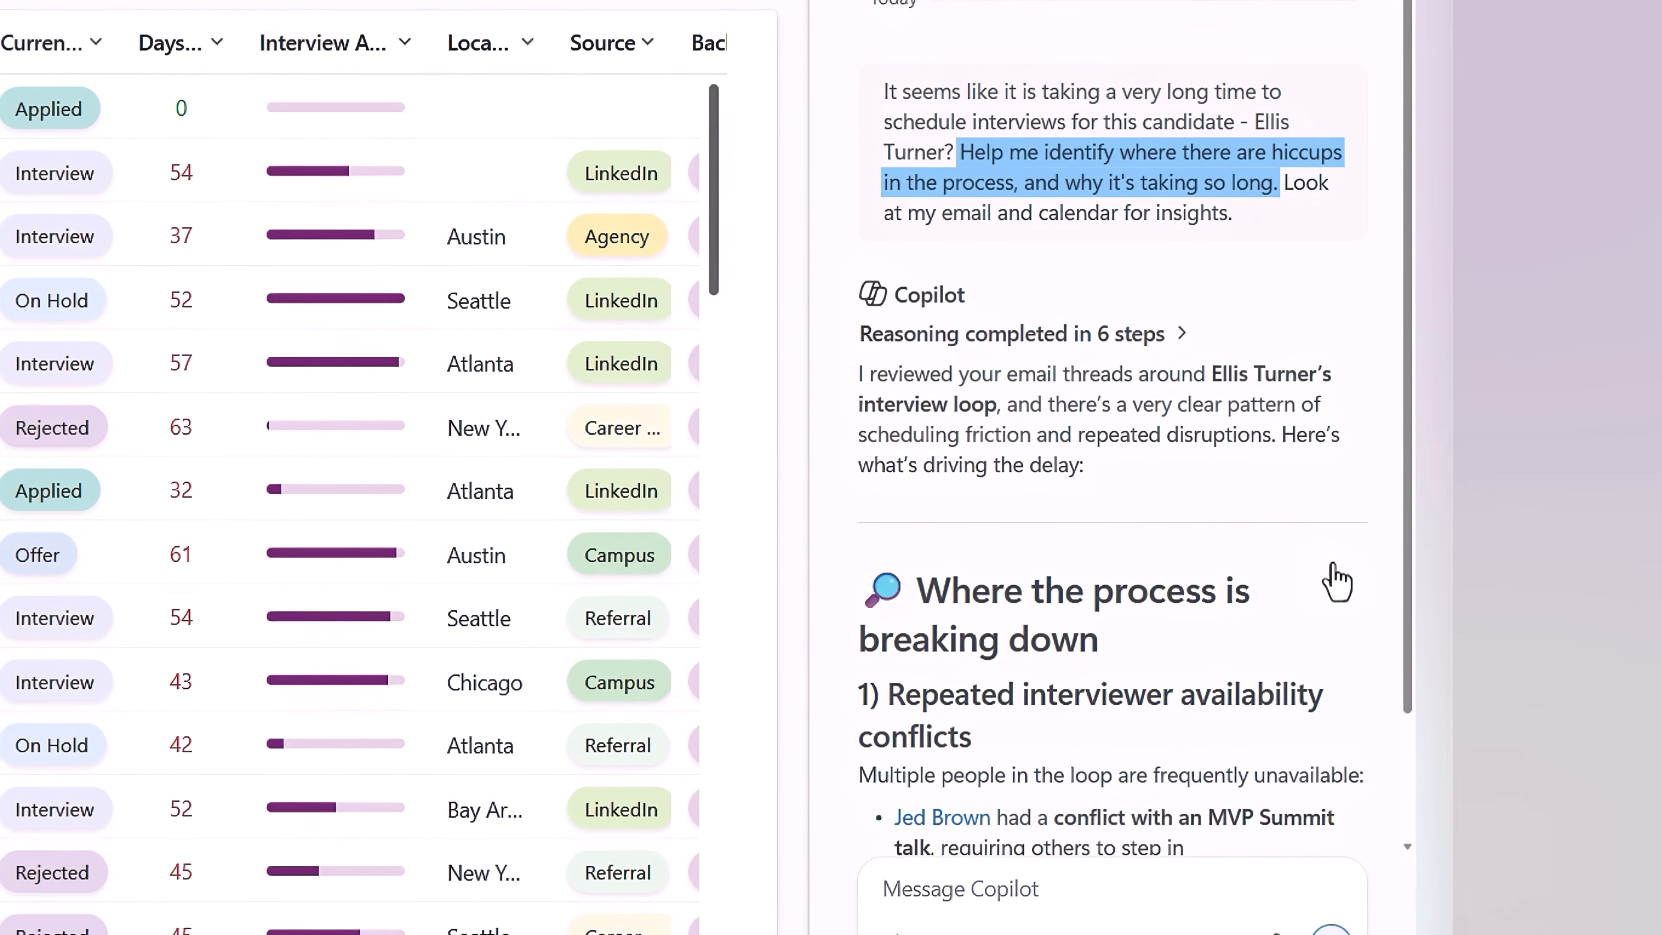
{"action": "scroll", "coordinate": [1340, 579], "scroll_direction": "down", "scroll_amount": 2}
{"action": "scroll", "coordinate": [1340, 580], "scroll_direction": "down", "scroll_amount": 3}
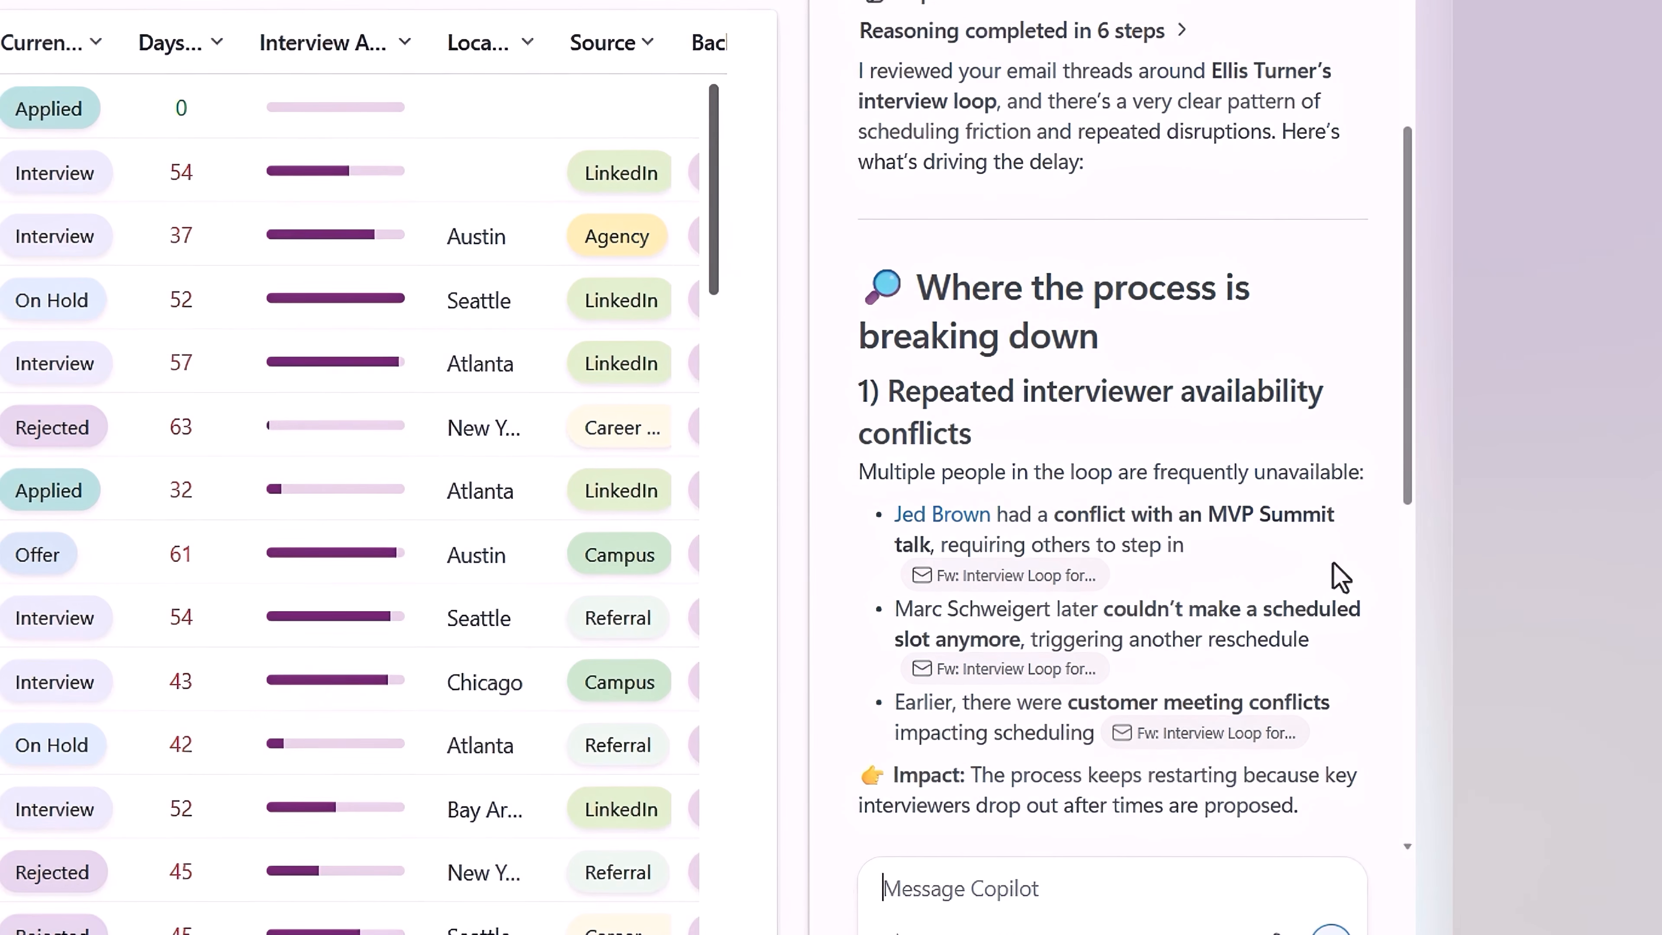
{"action": "scroll", "coordinate": [1340, 580], "scroll_direction": "down", "scroll_amount": 2}
{"action": "scroll", "coordinate": [1339, 580], "scroll_direction": "down", "scroll_amount": 10}
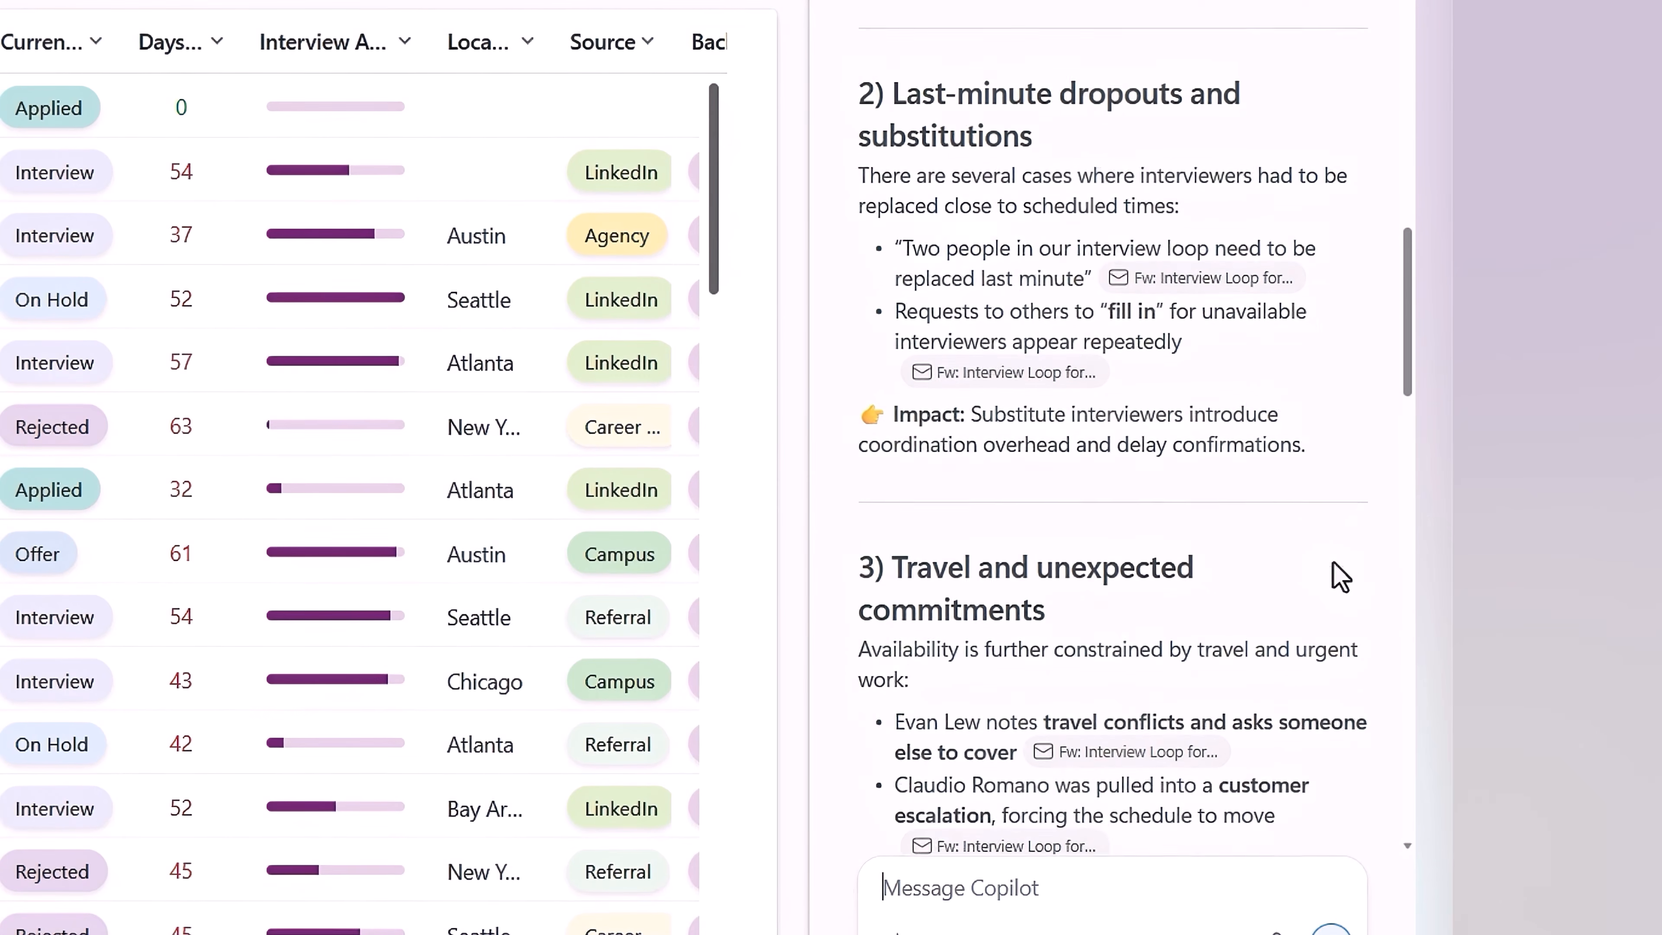
{"action": "scroll", "coordinate": [1340, 579], "scroll_direction": "down", "scroll_amount": 8}
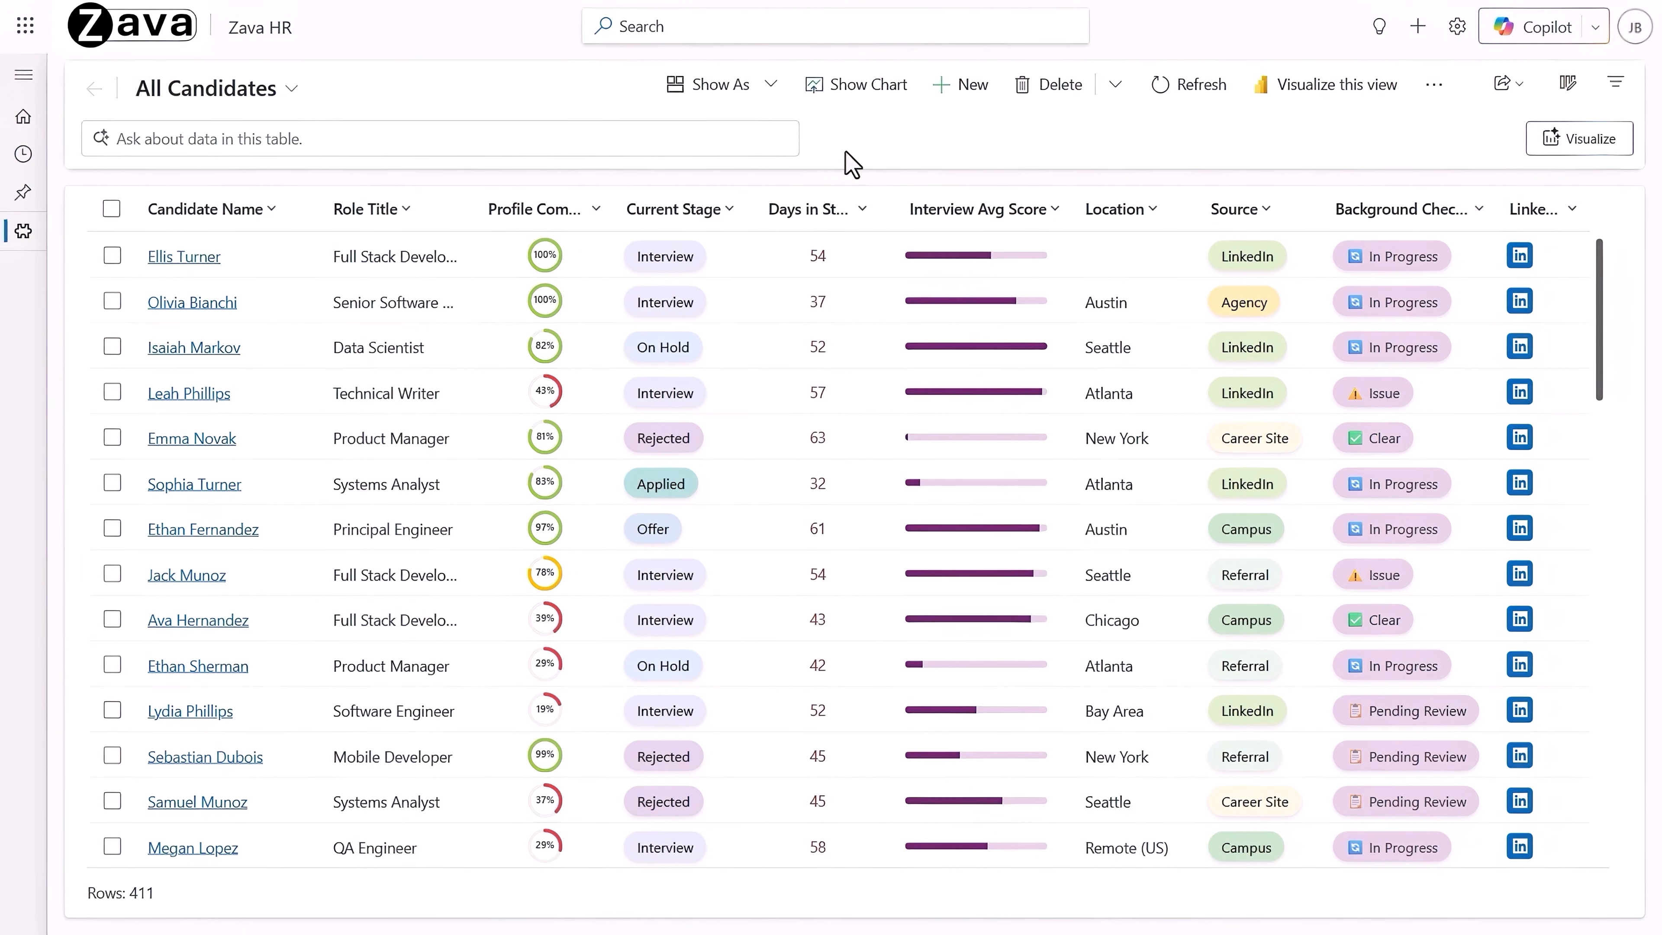
- Start a new candidate record and supply the candidate's resume PDF to form assist
{"action": "left_click", "coordinate": [975, 92]}
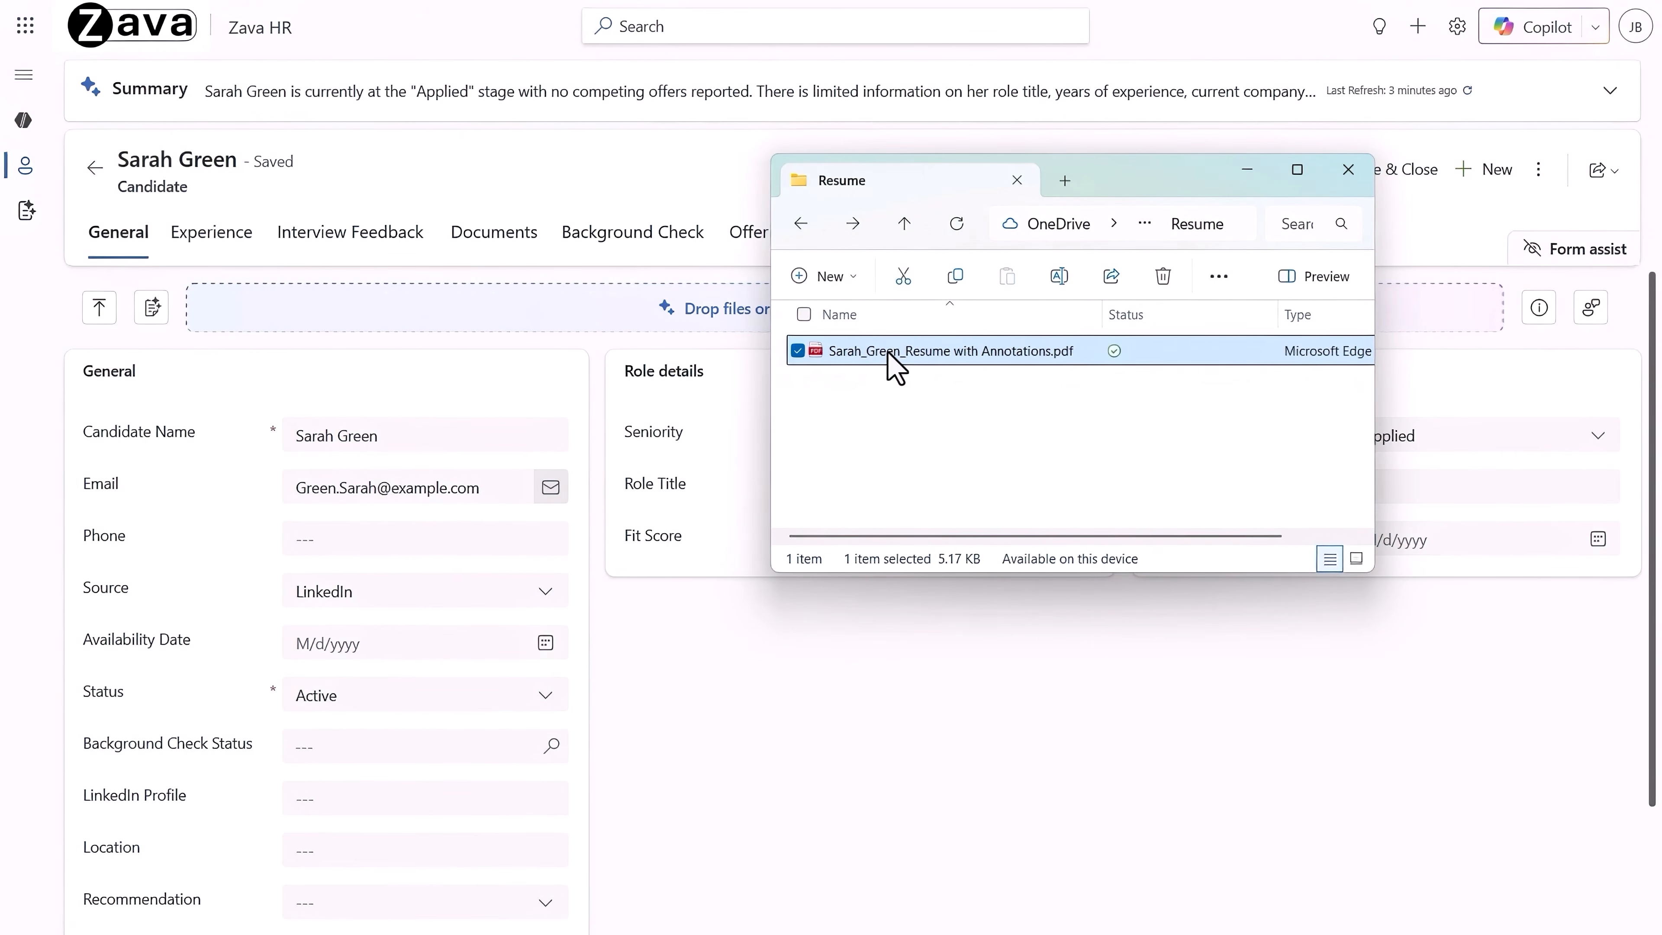
{"action": "left_click_drag", "start_coordinate": [891, 367], "coordinate": [482, 323]}
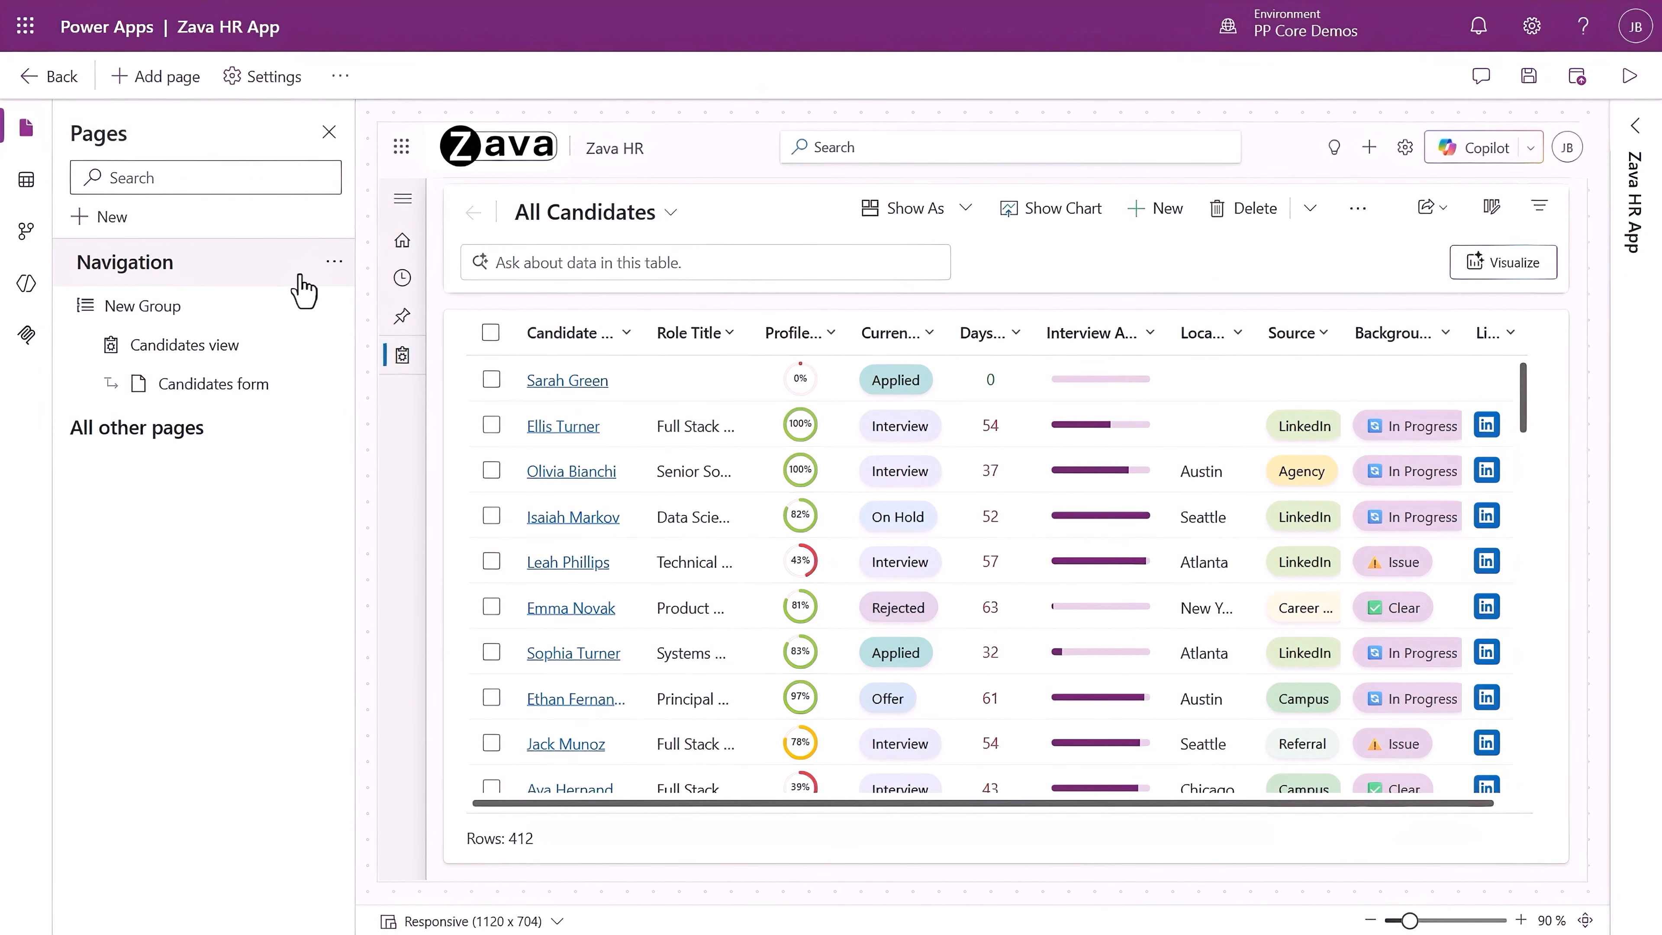
- Add a generative page to New Group, described as a recruiting operations dashboard with five metric cards and a color-coded "Stage health analysis" bar chart
{"action": "left_click", "coordinate": [326, 308]}
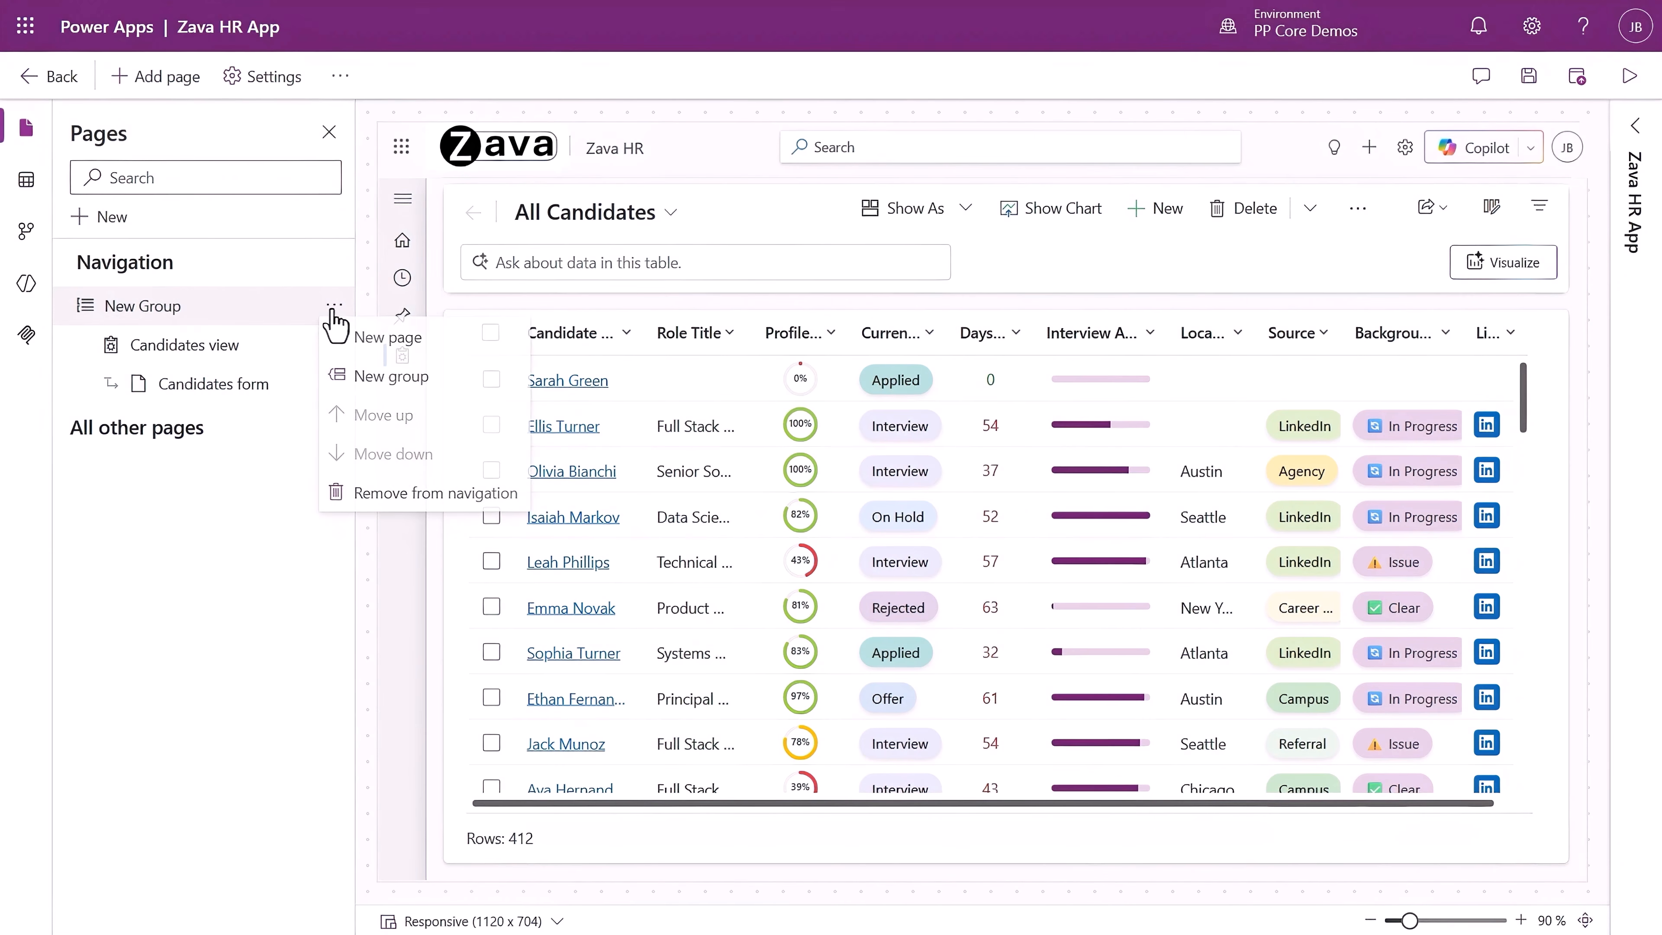
{"action": "left_click", "coordinate": [364, 339]}
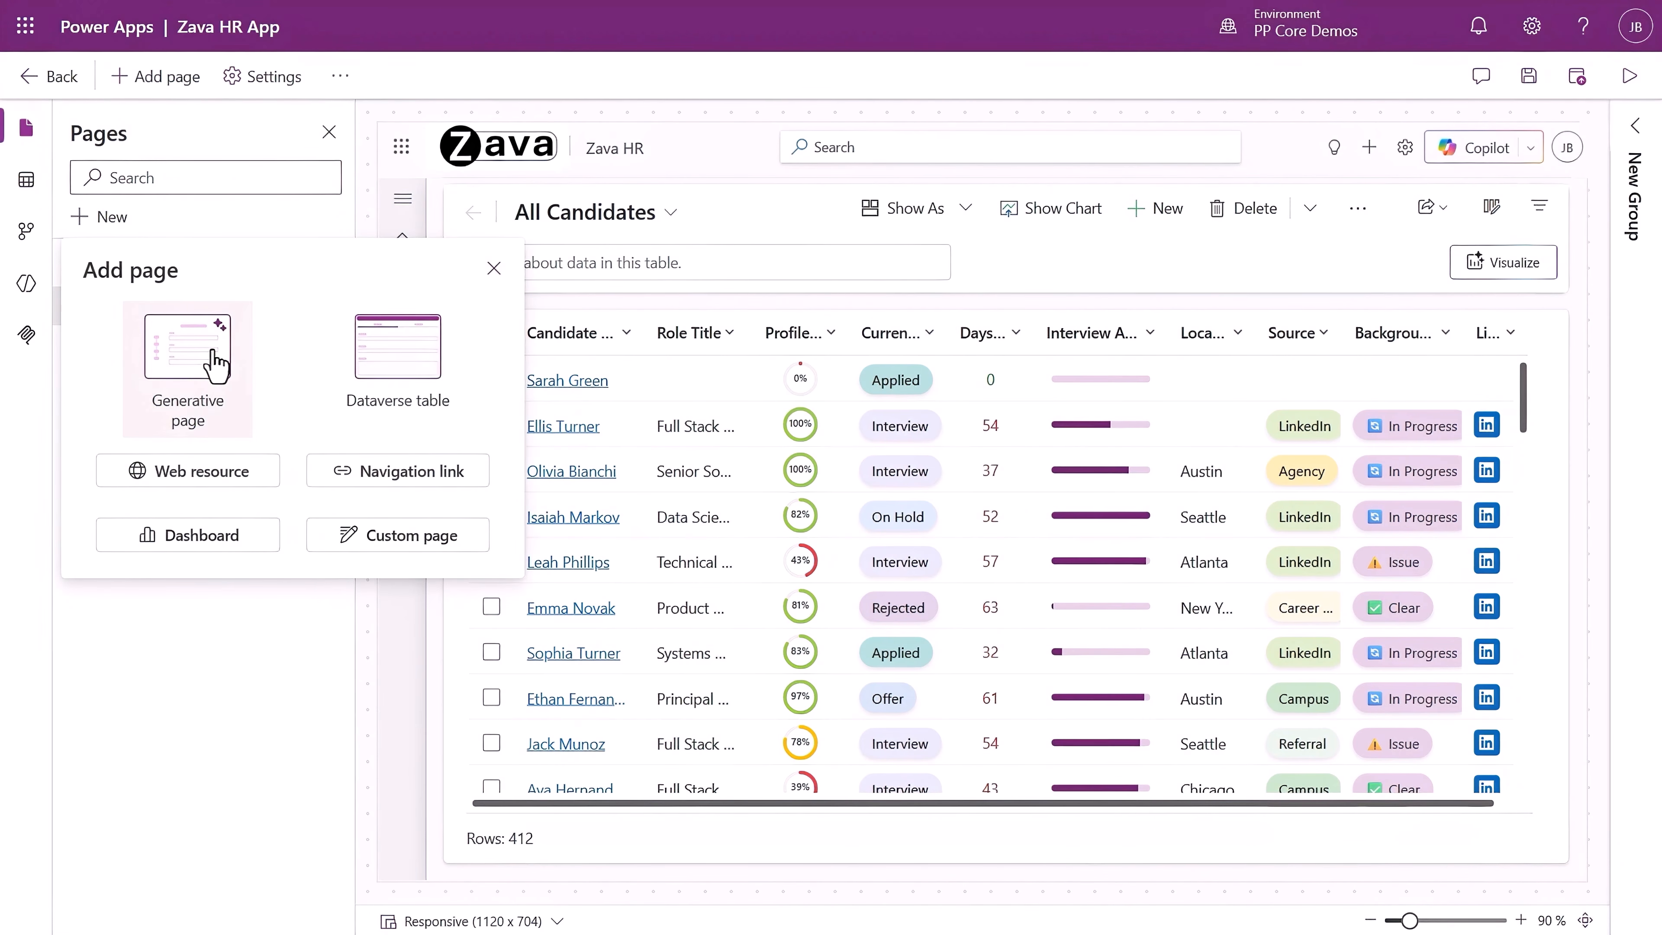
{"action": "left_click", "coordinate": [203, 370]}
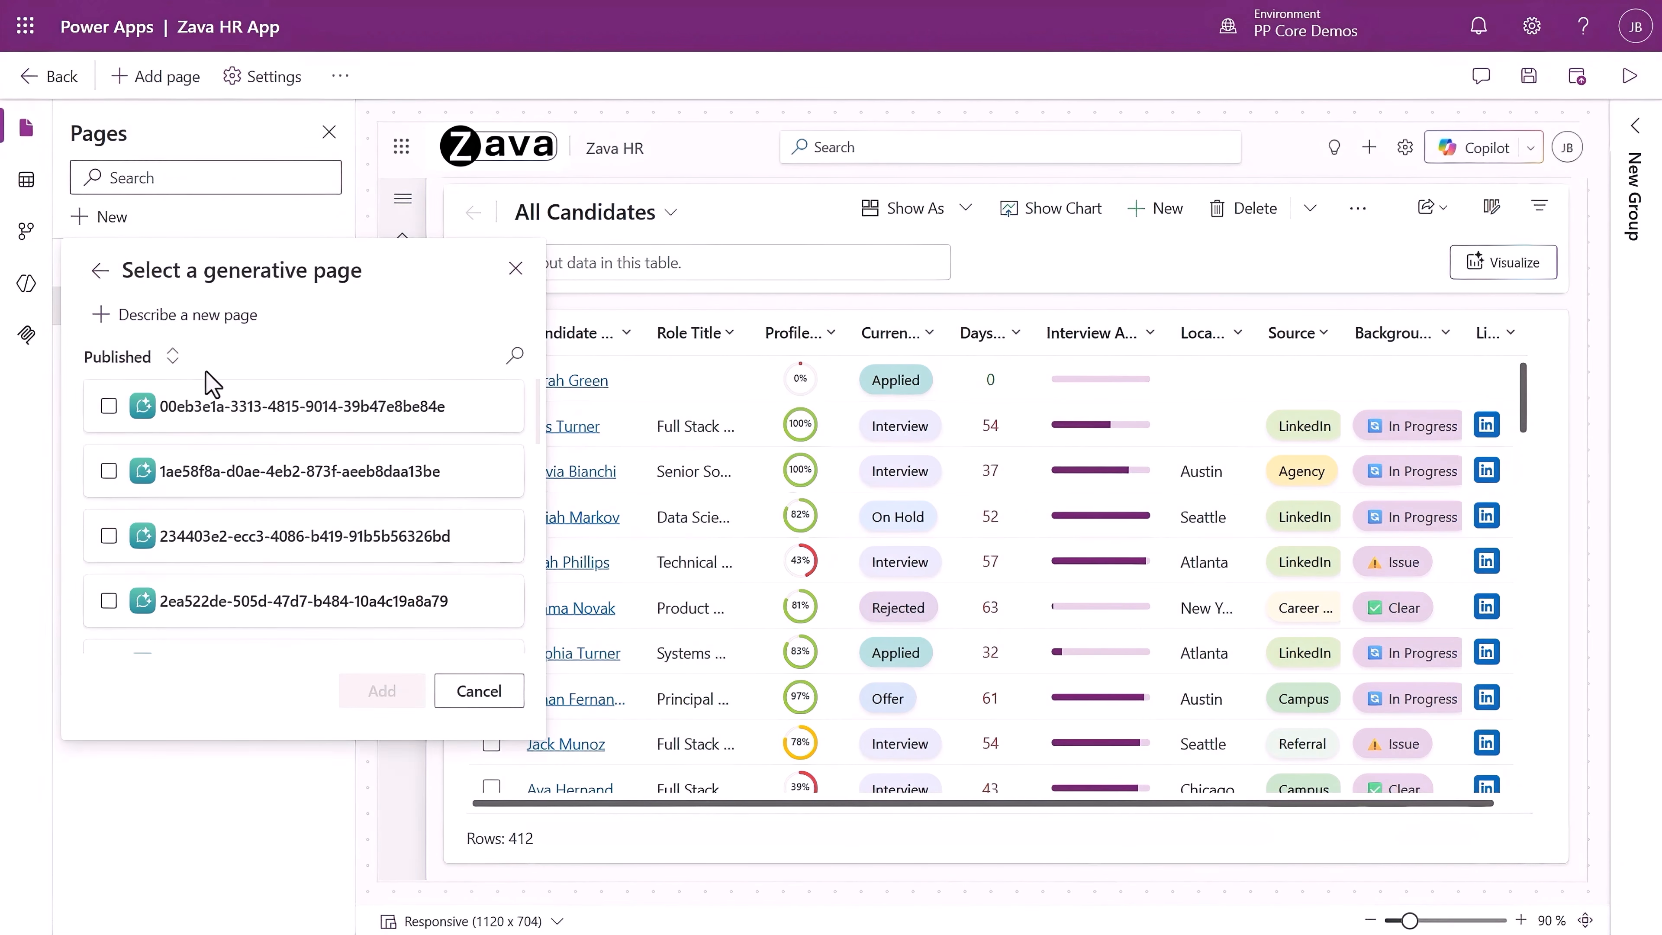
{"action": "left_click", "coordinate": [175, 321]}
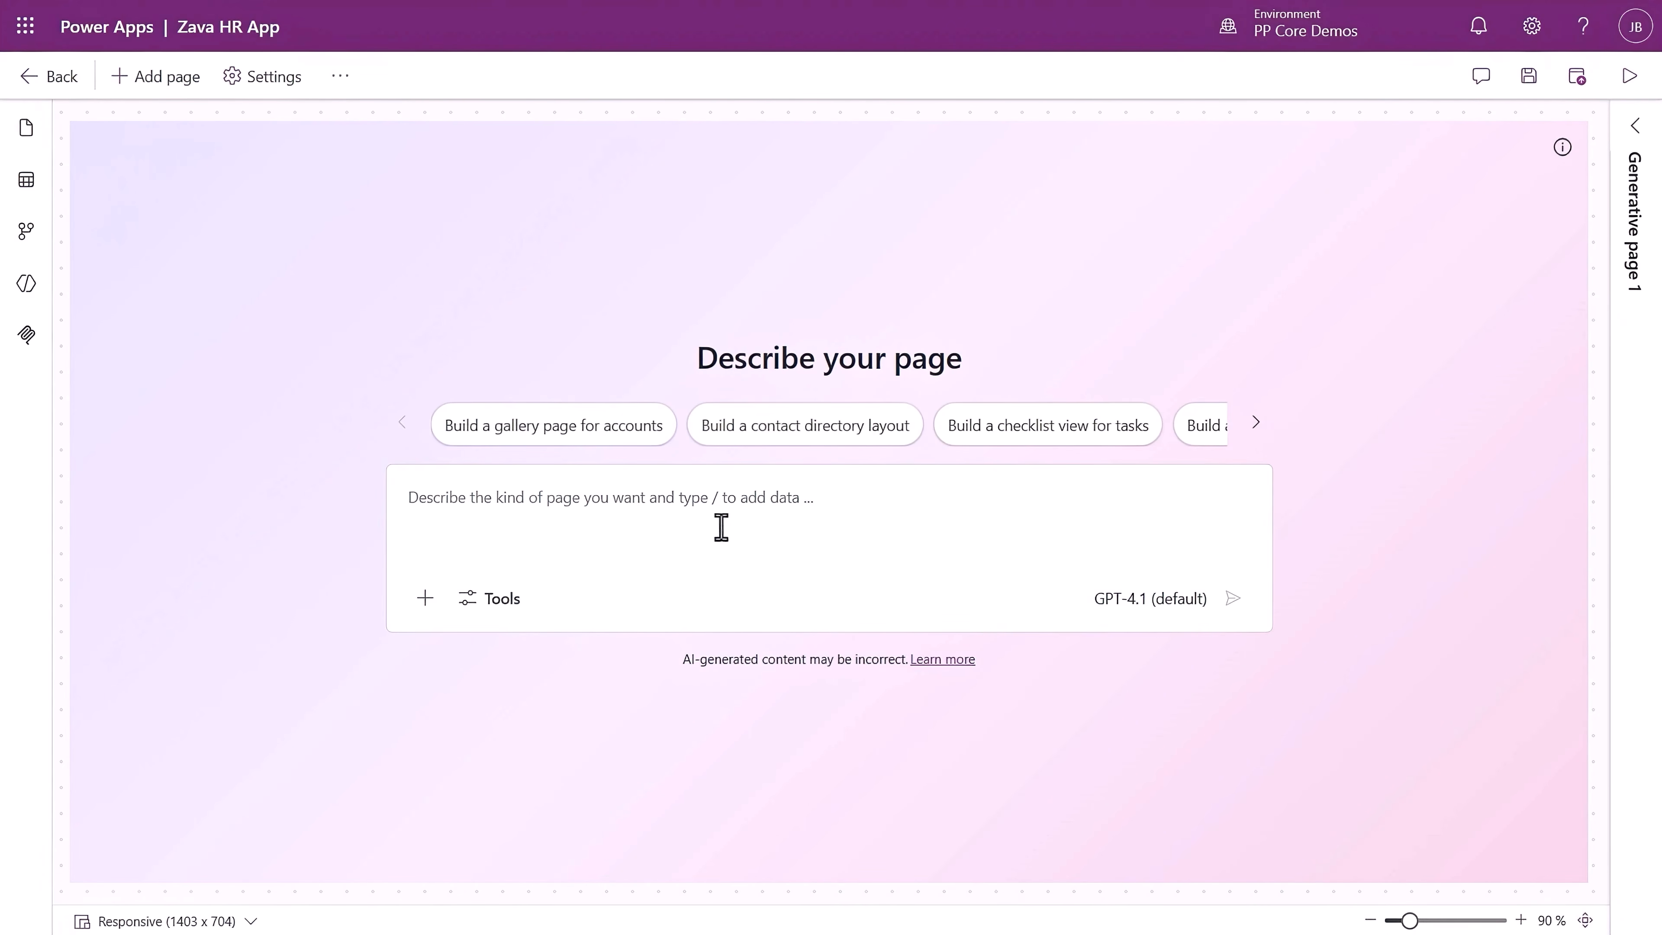
{"action": "type", "text": "Create a recruiting operations dashboard for hiring managers. Include five metric cards showing active candidates count, average days in pipeline, at-risk candidates over 35 days, competing offers count, and background check issues. Also include a \"Stage health analysis\" bar chart with color-coded horizontal bars showing candidate distribution by days in stage (green <21 days, yellow 21-35 days, red >35 days SLA breach)"}
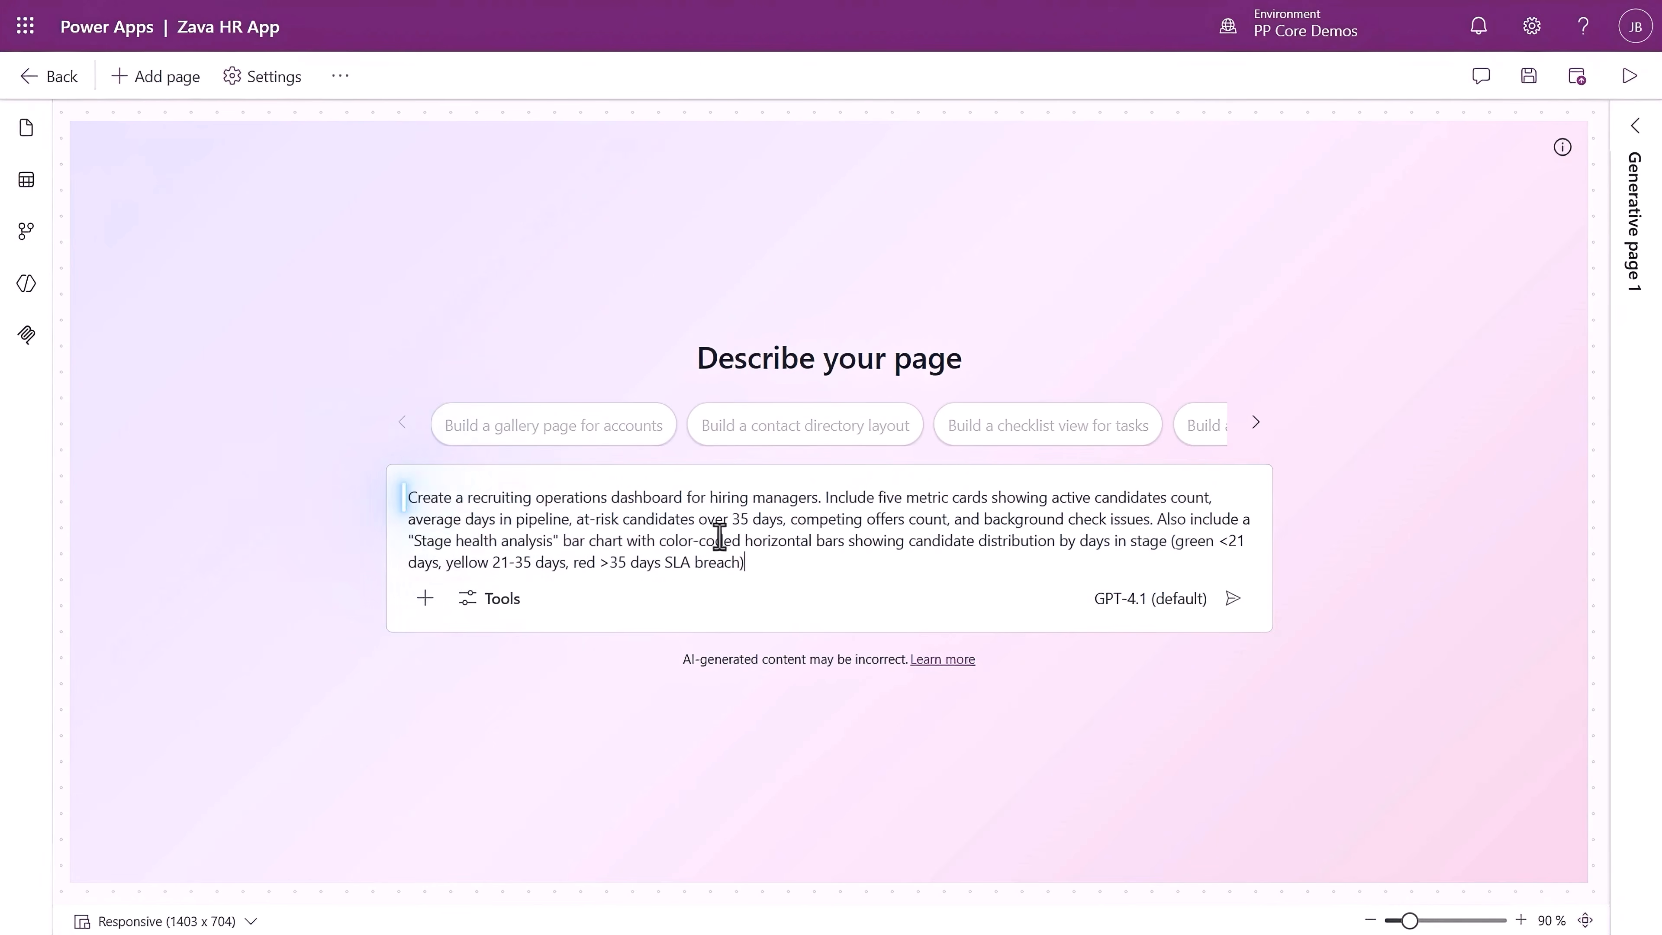
{"action": "left_click", "coordinate": [1234, 599]}
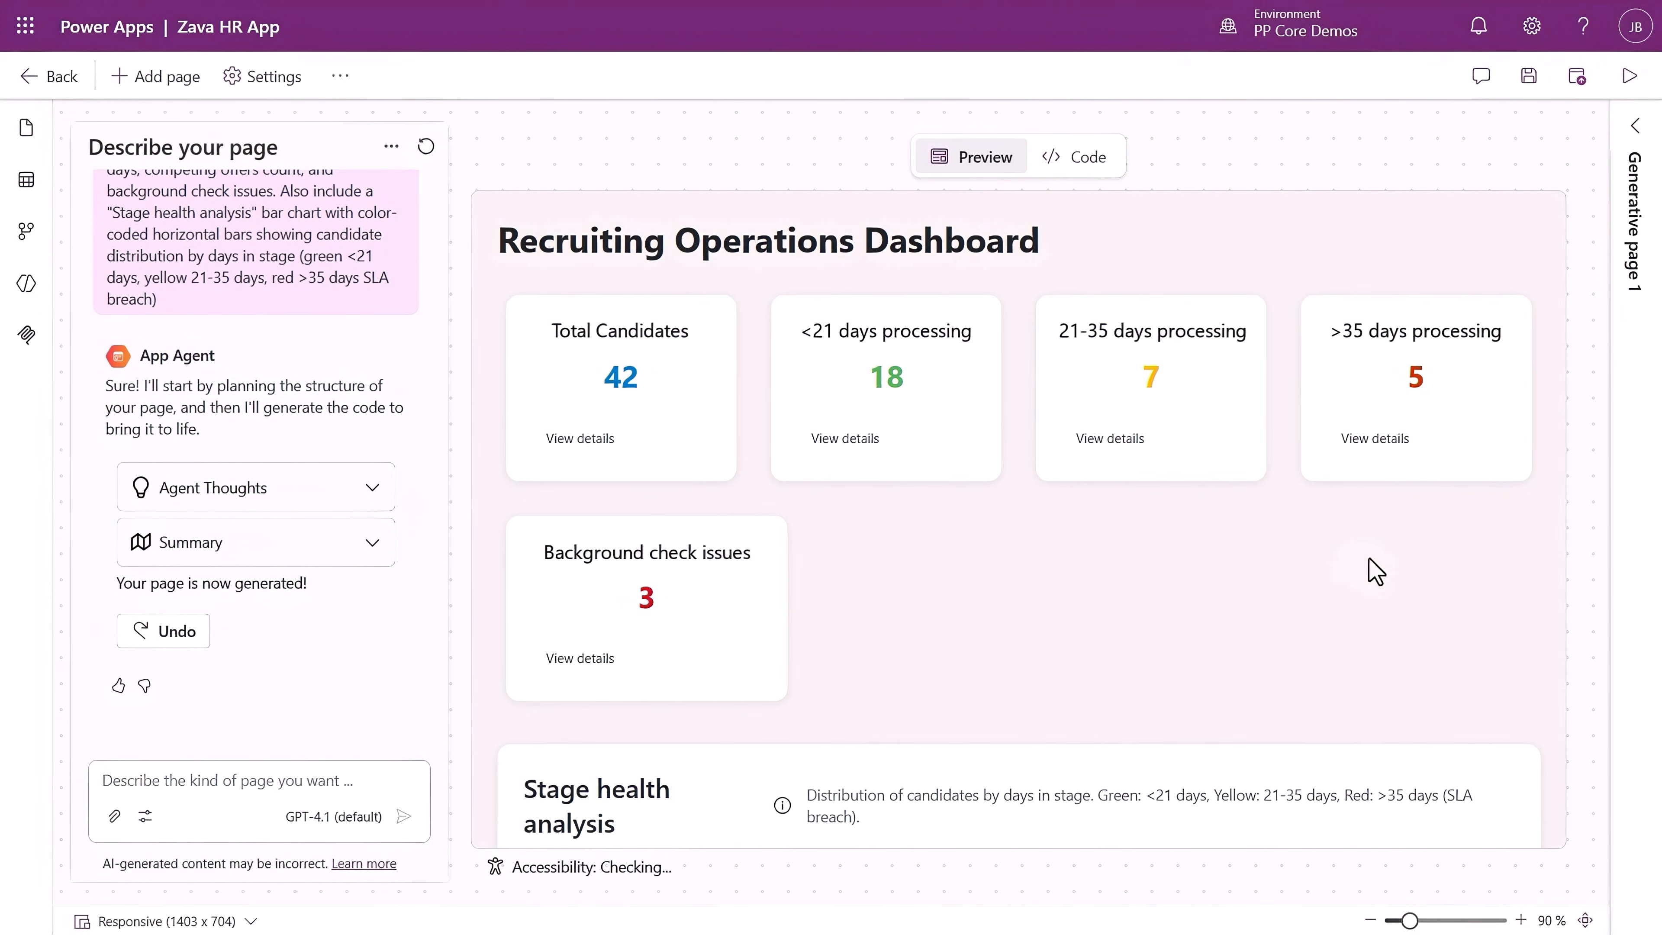
- Show the generated page's code and review the charts of the recruiting operations dashboard in the running app
{"action": "left_click", "coordinate": [1077, 167]}
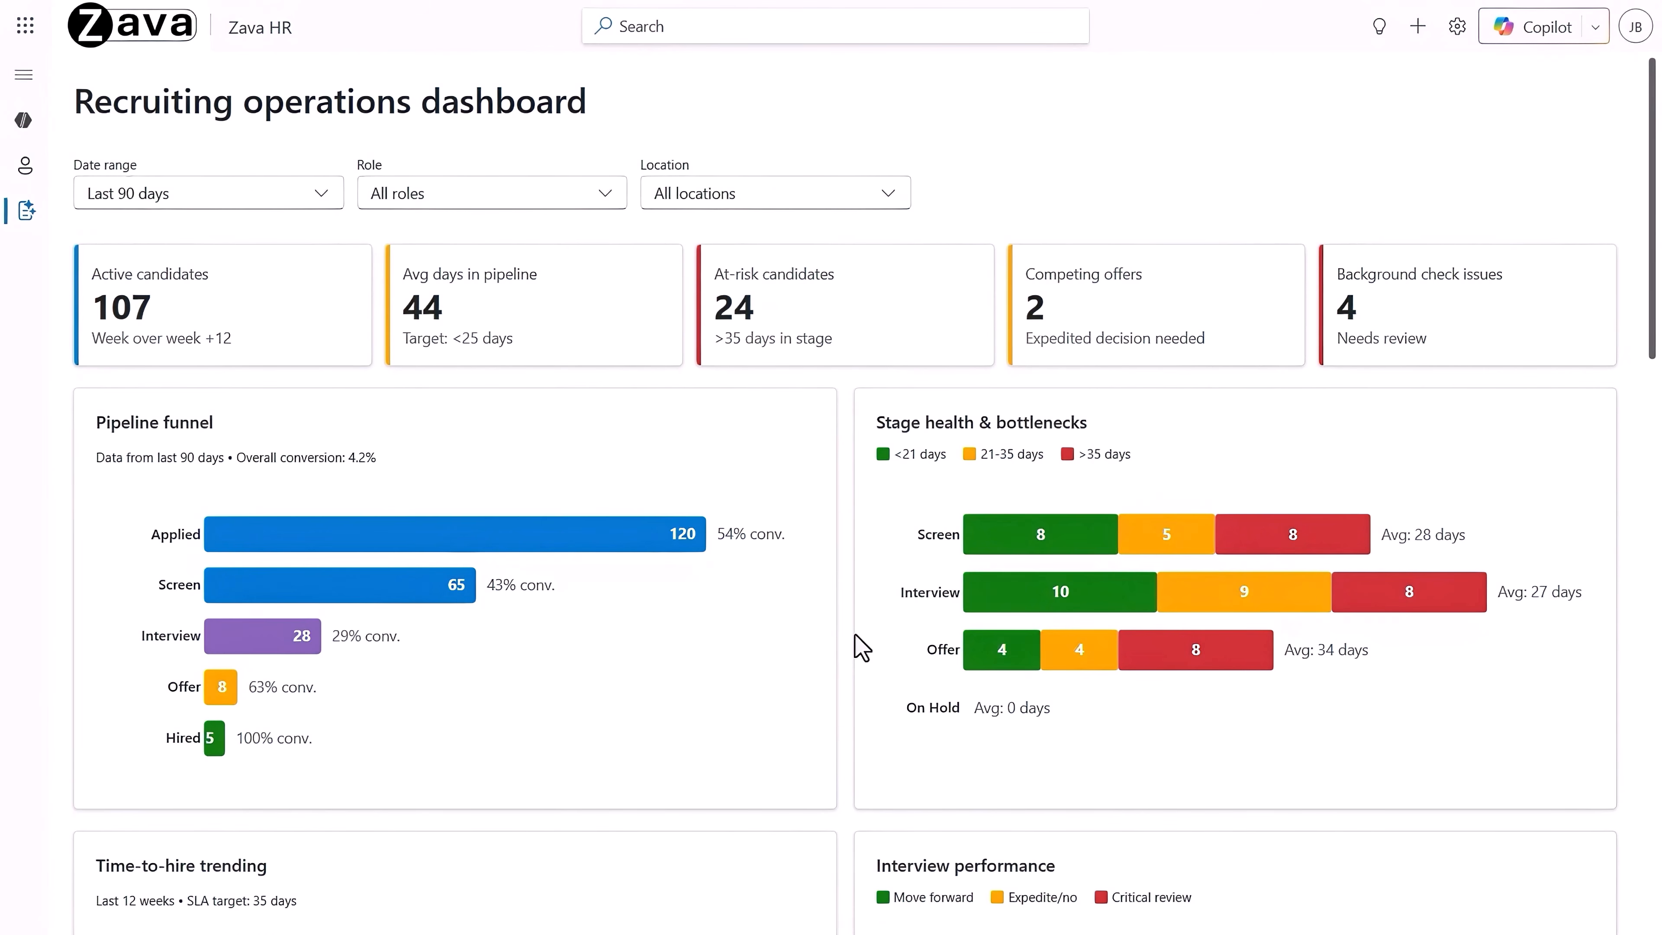
{"action": "scroll", "coordinate": [861, 648], "scroll_direction": "down", "scroll_amount": 4}
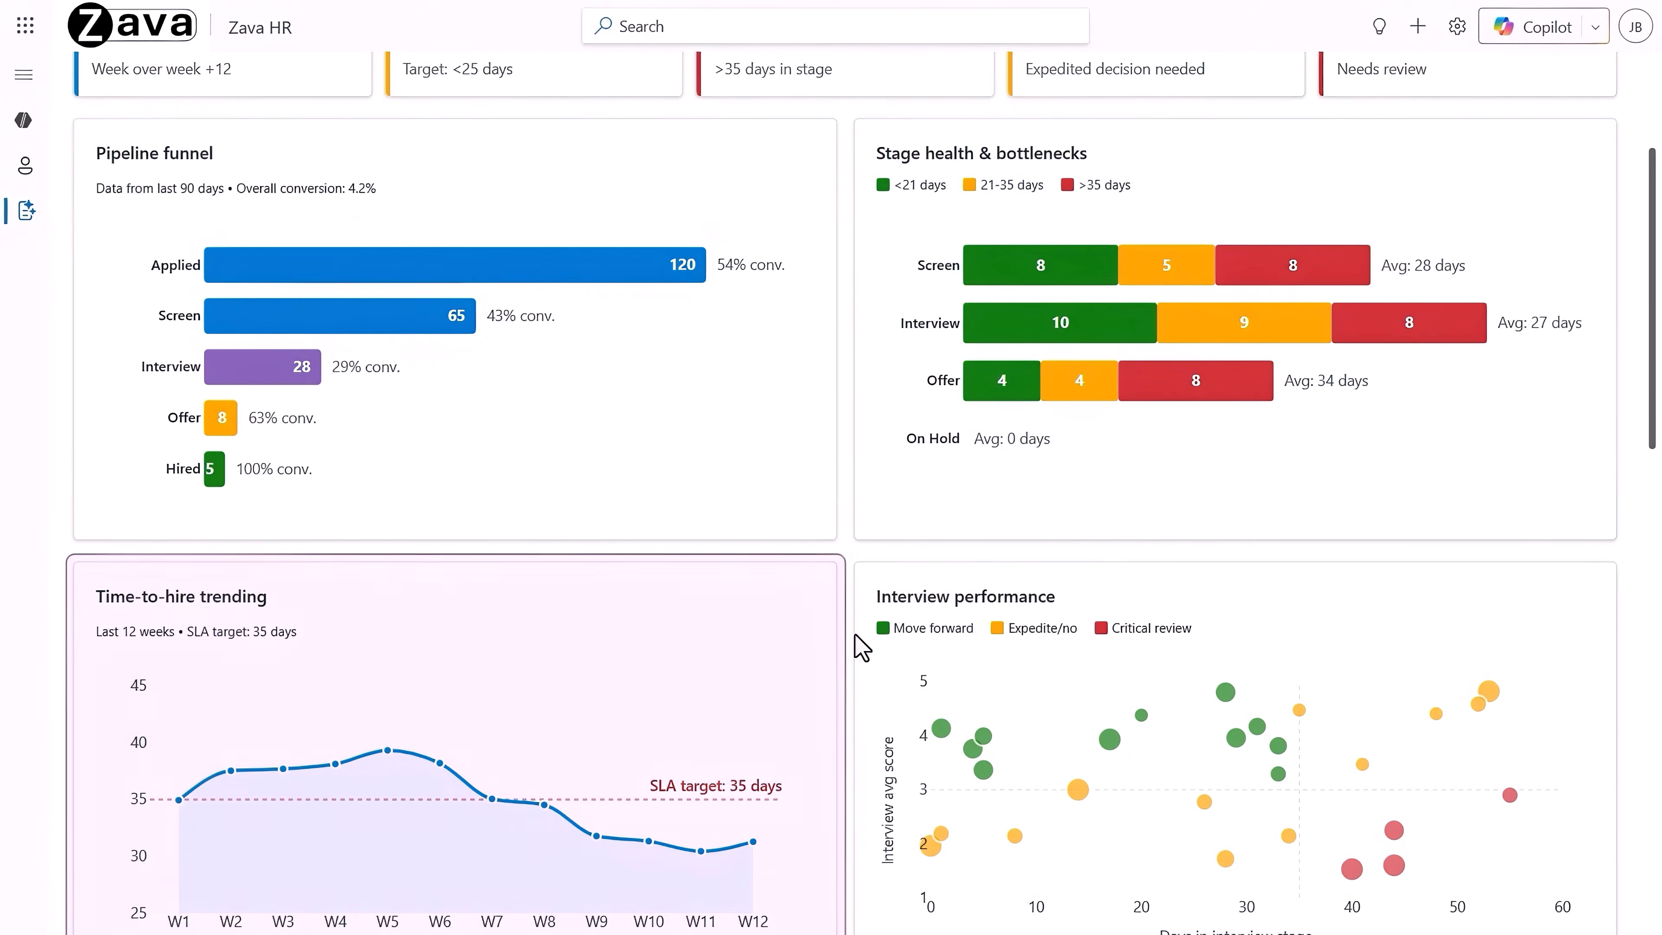
{"action": "scroll", "coordinate": [862, 648], "scroll_direction": "down", "scroll_amount": 7}
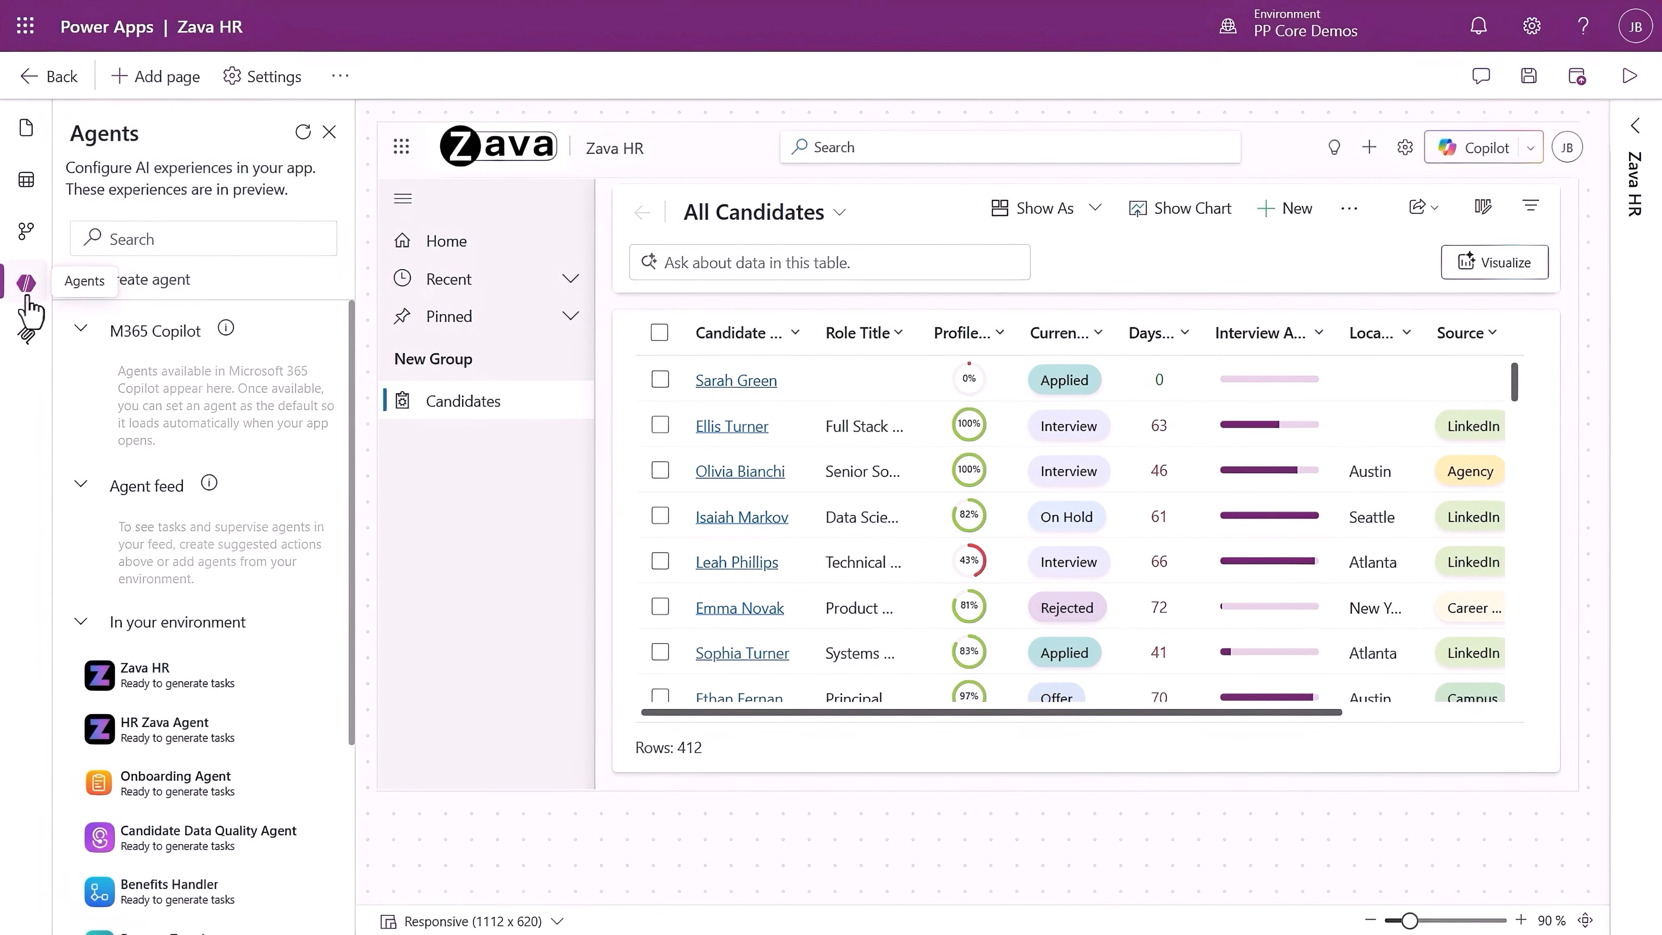
- Add the Onboarding Agent and the Candidate Data Quality Agent from the environment's agents to the app's agent feed
{"action": "scroll", "coordinate": [318, 741], "scroll_direction": "down", "scroll_amount": 3}
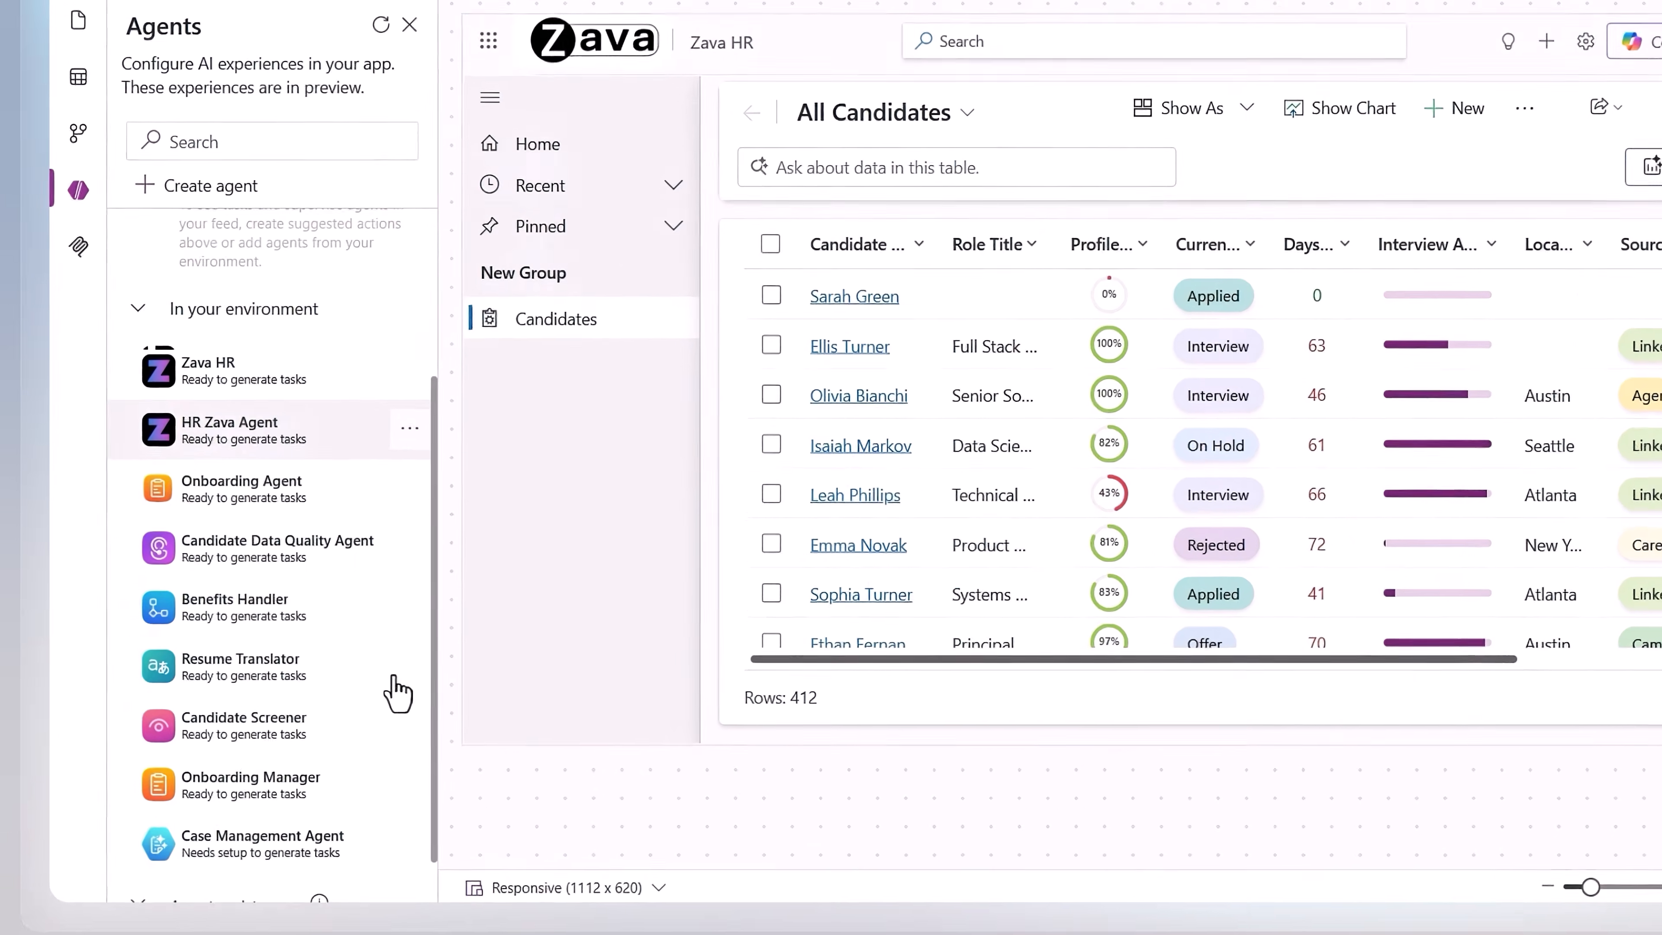
{"action": "scroll", "coordinate": [394, 678], "scroll_direction": "down", "scroll_amount": 1}
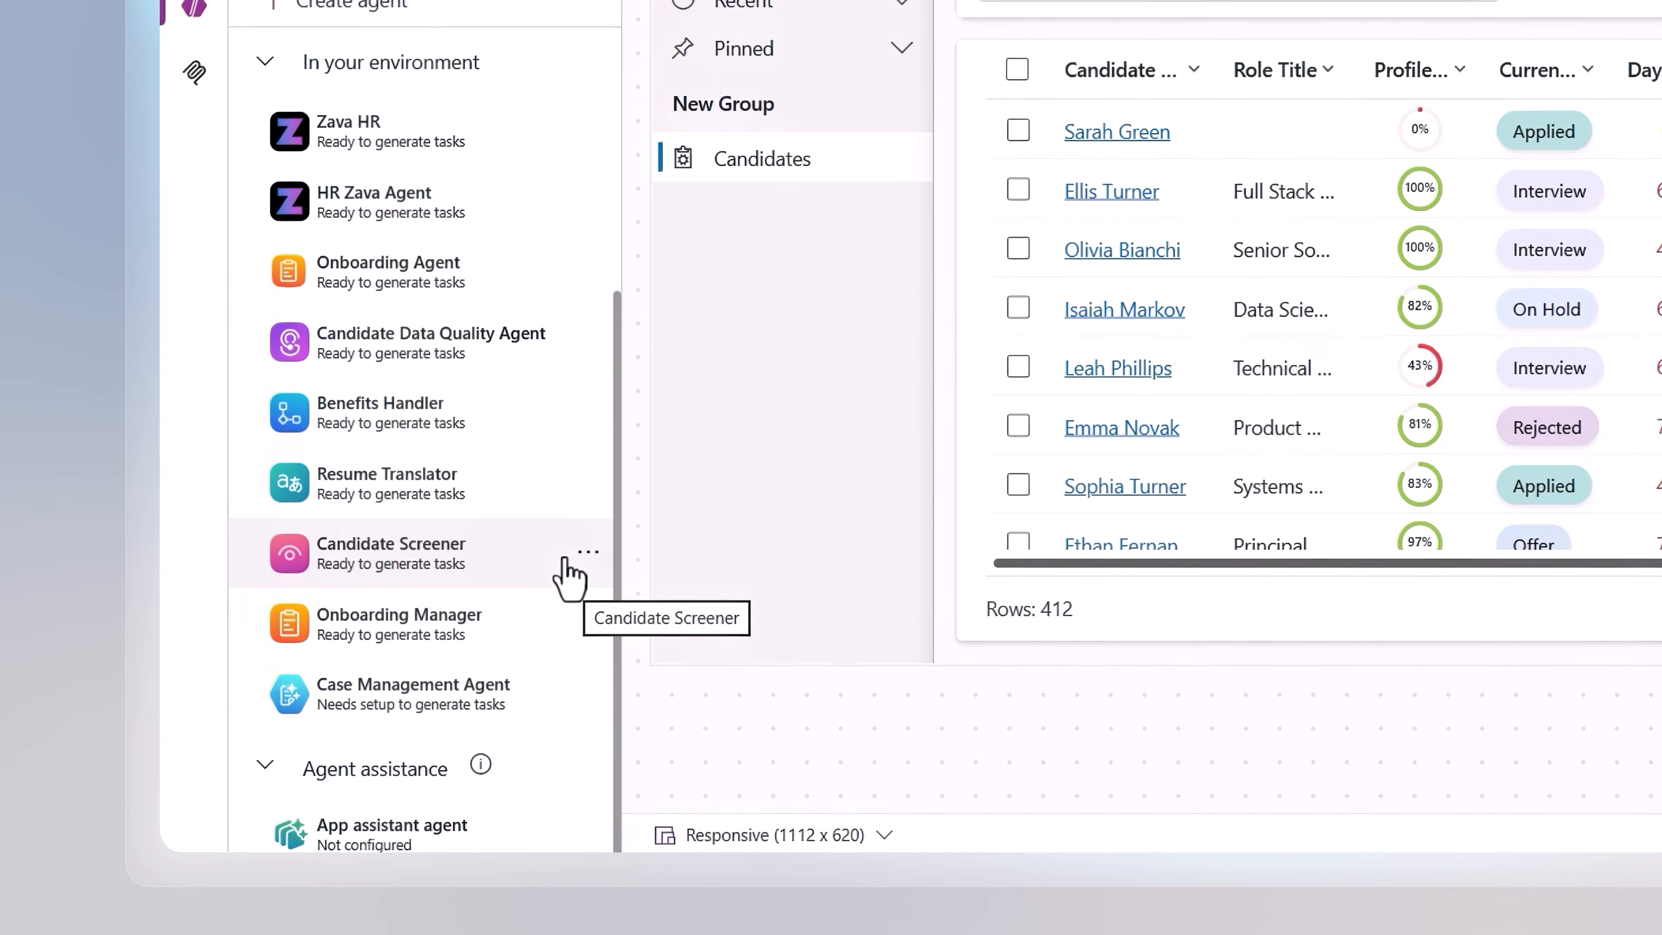
{"action": "left_click", "coordinate": [588, 252]}
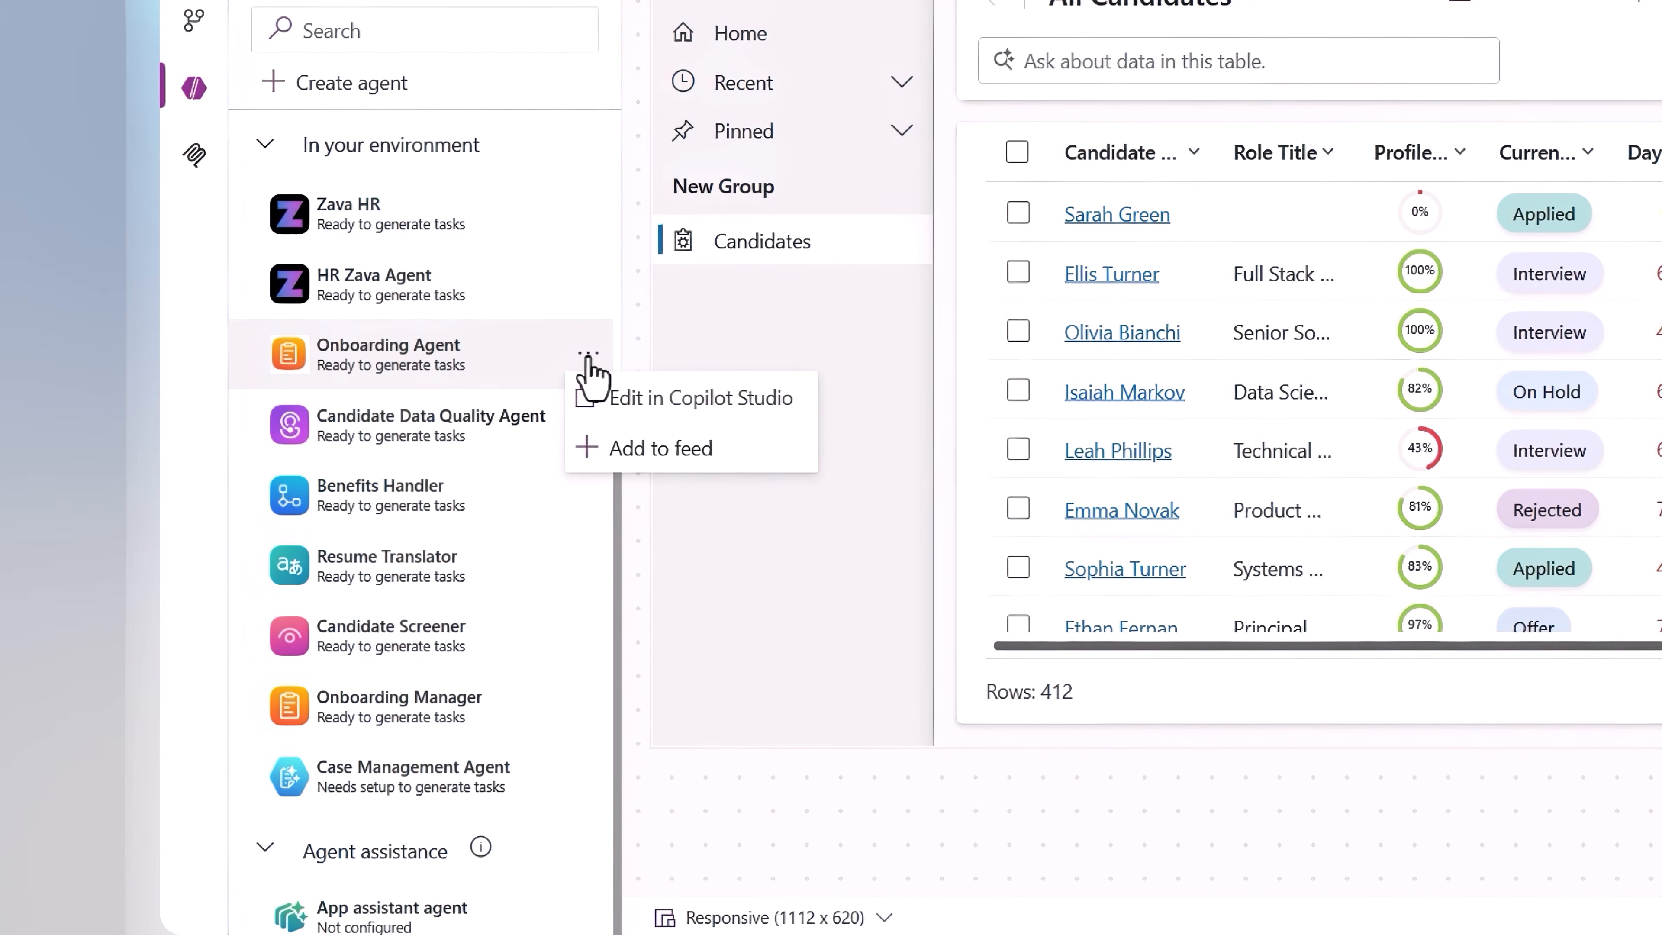
{"action": "left_click", "coordinate": [619, 451]}
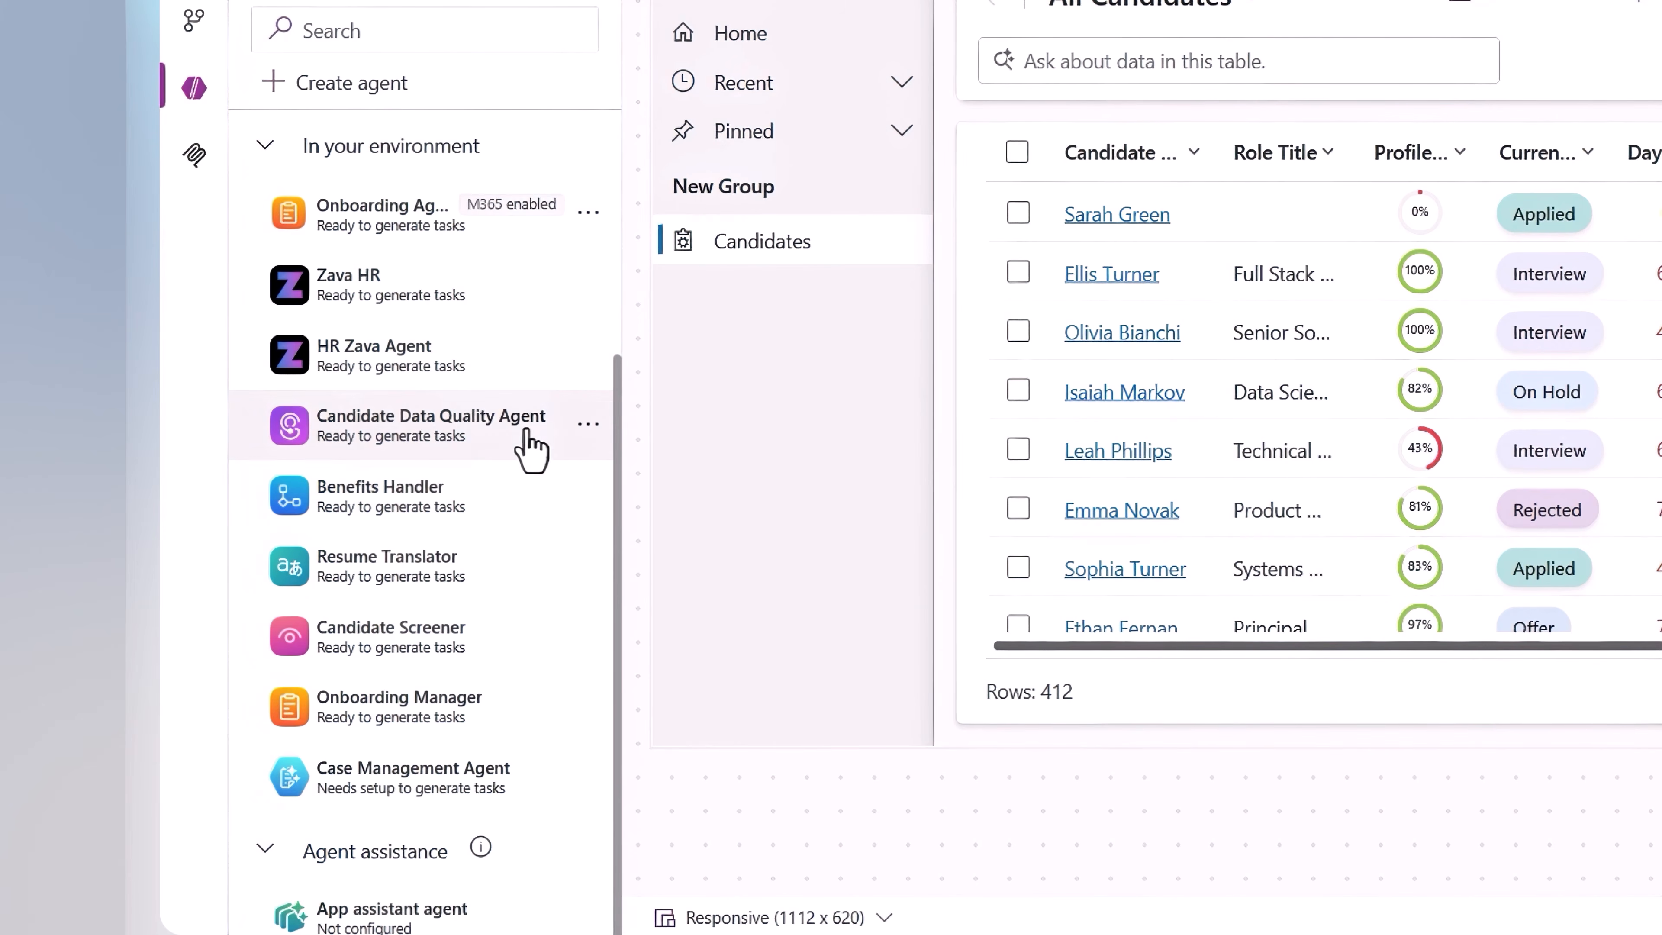
{"action": "left_click", "coordinate": [589, 424]}
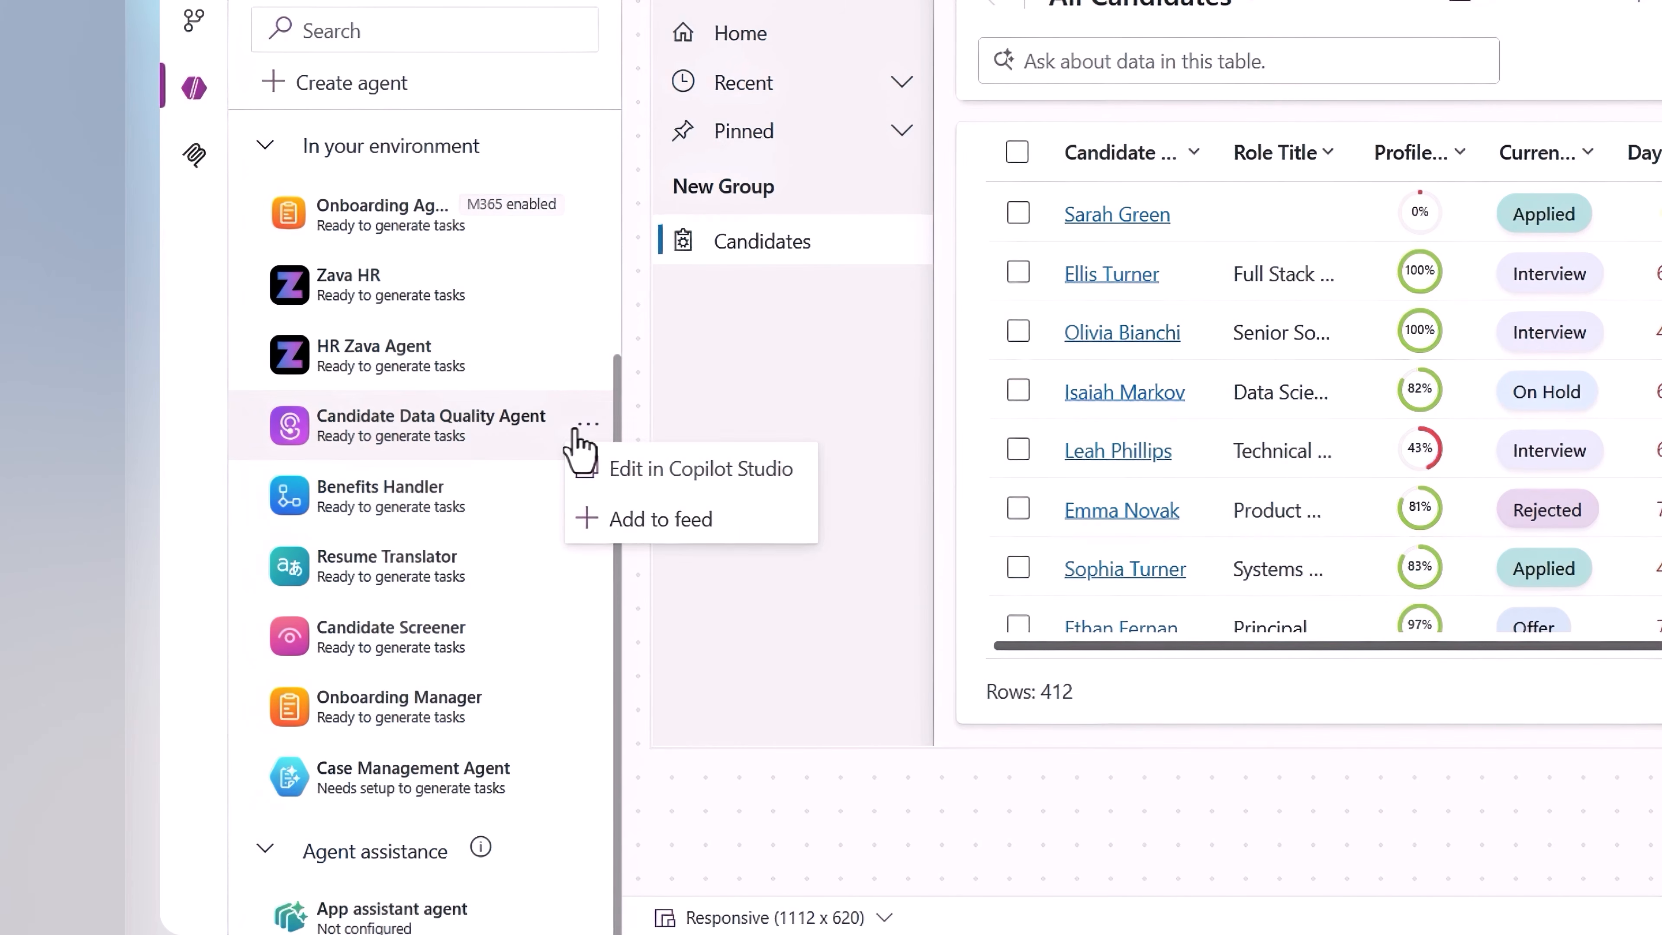
{"action": "left_click", "coordinate": [611, 498]}
- Add the Candidate Screener and Zava HR agents from the environment to the app's agent feed
{"action": "left_click", "coordinate": [588, 706]}
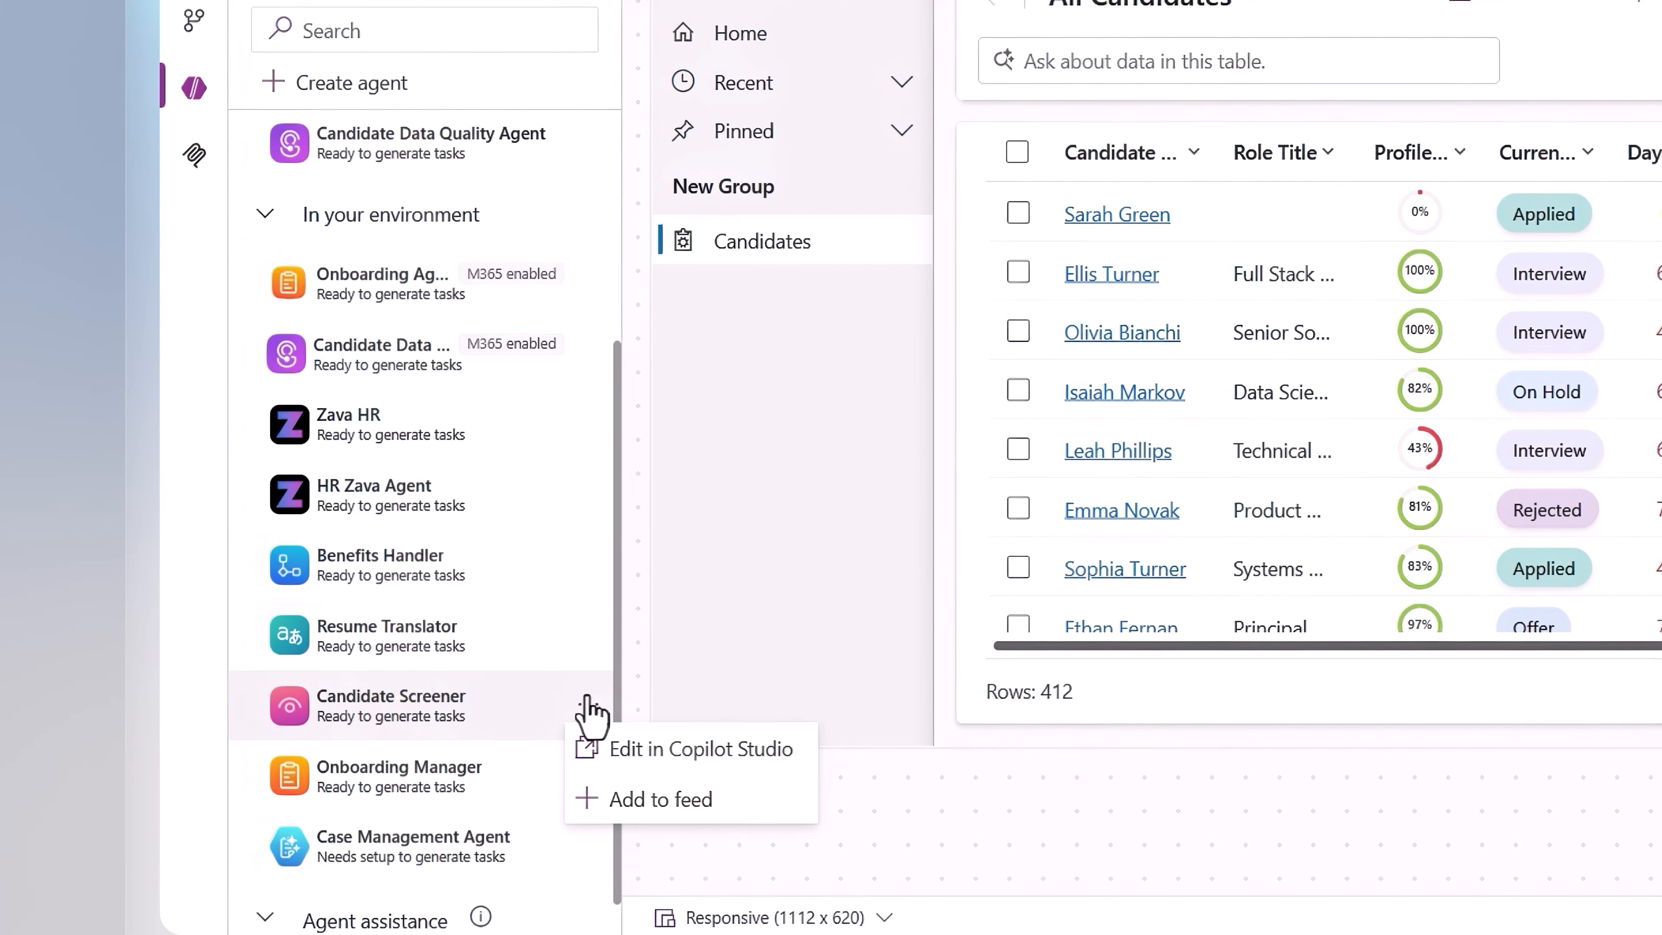
{"action": "left_click", "coordinate": [610, 797]}
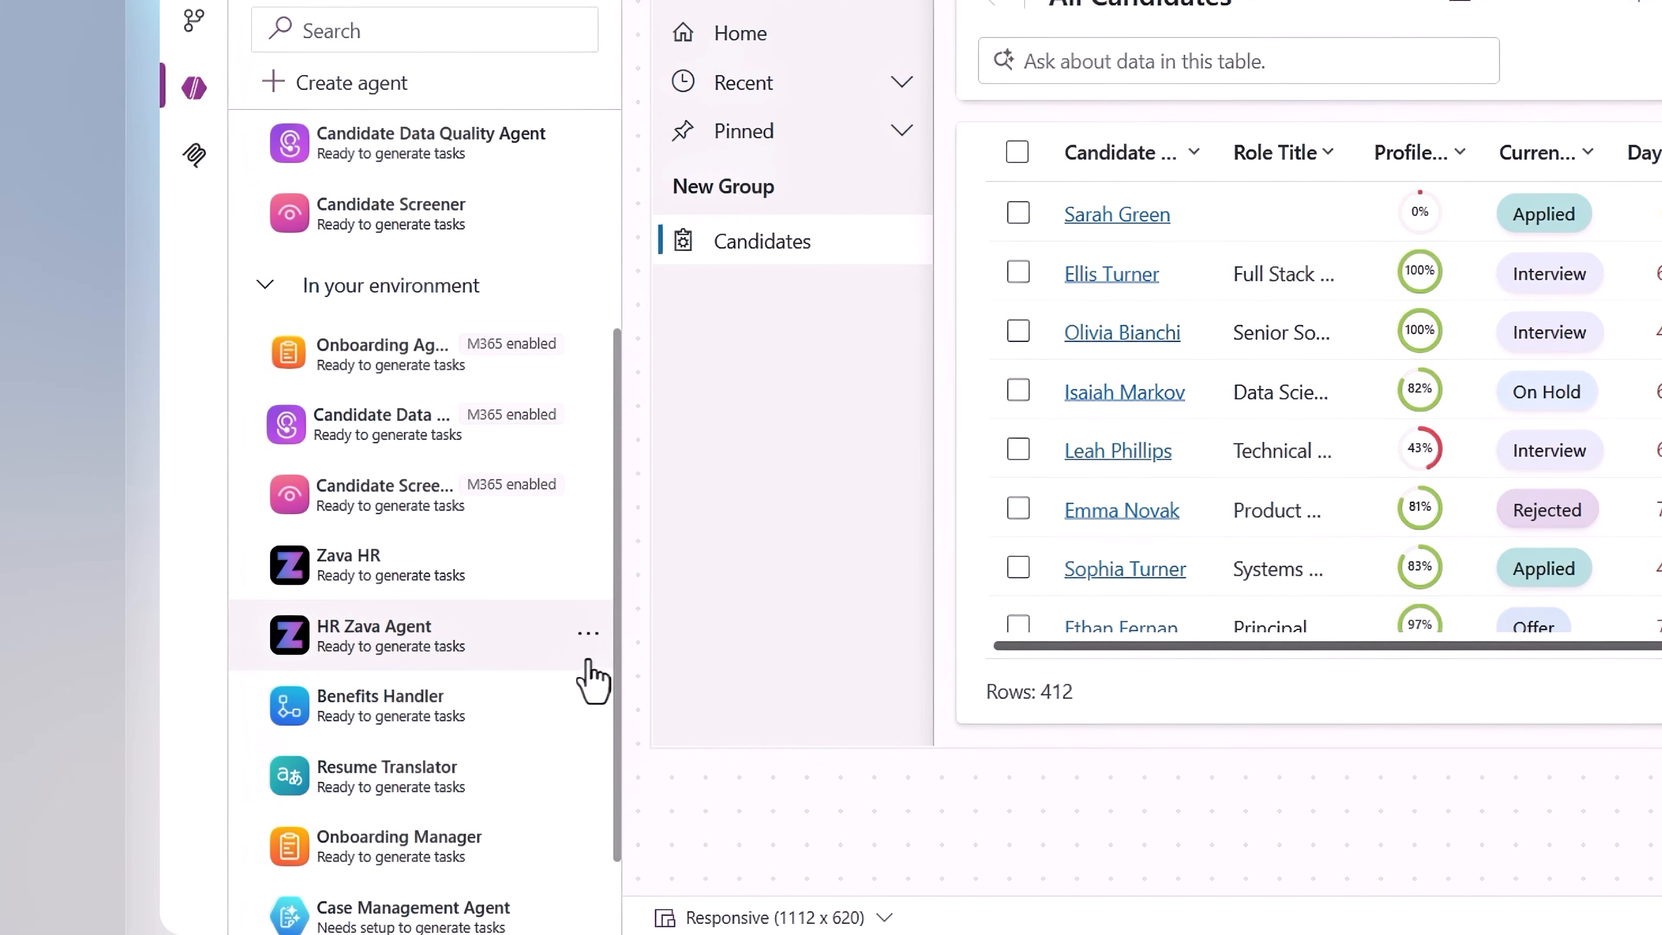
{"action": "left_click", "coordinate": [588, 563]}
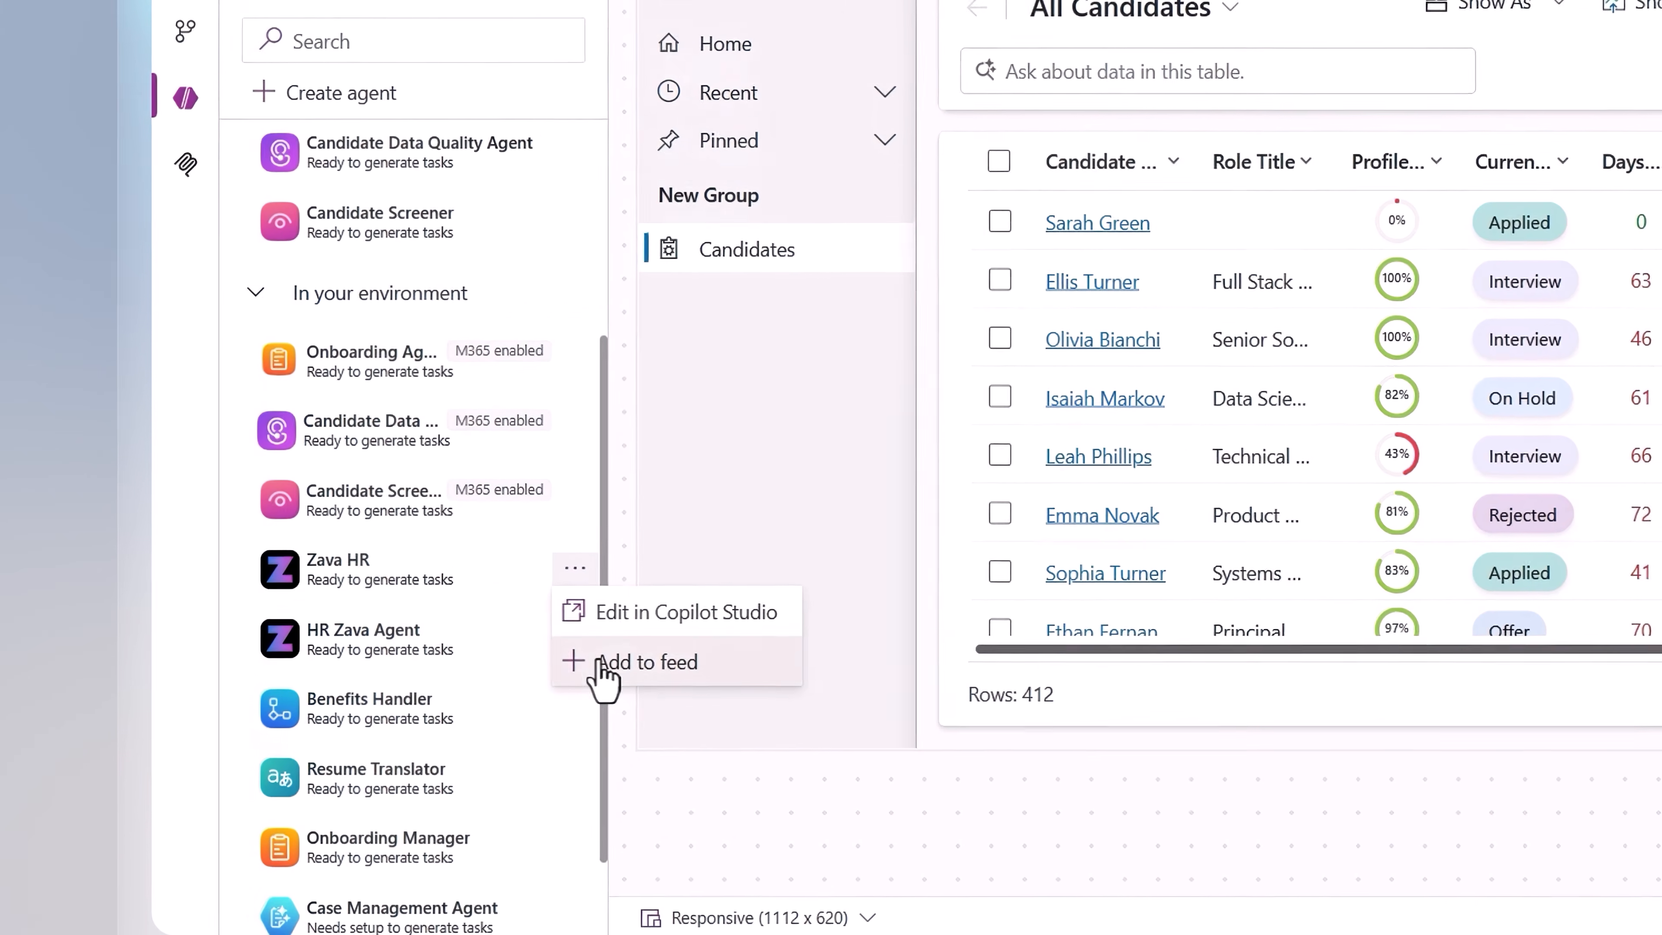
{"action": "left_click", "coordinate": [612, 658]}
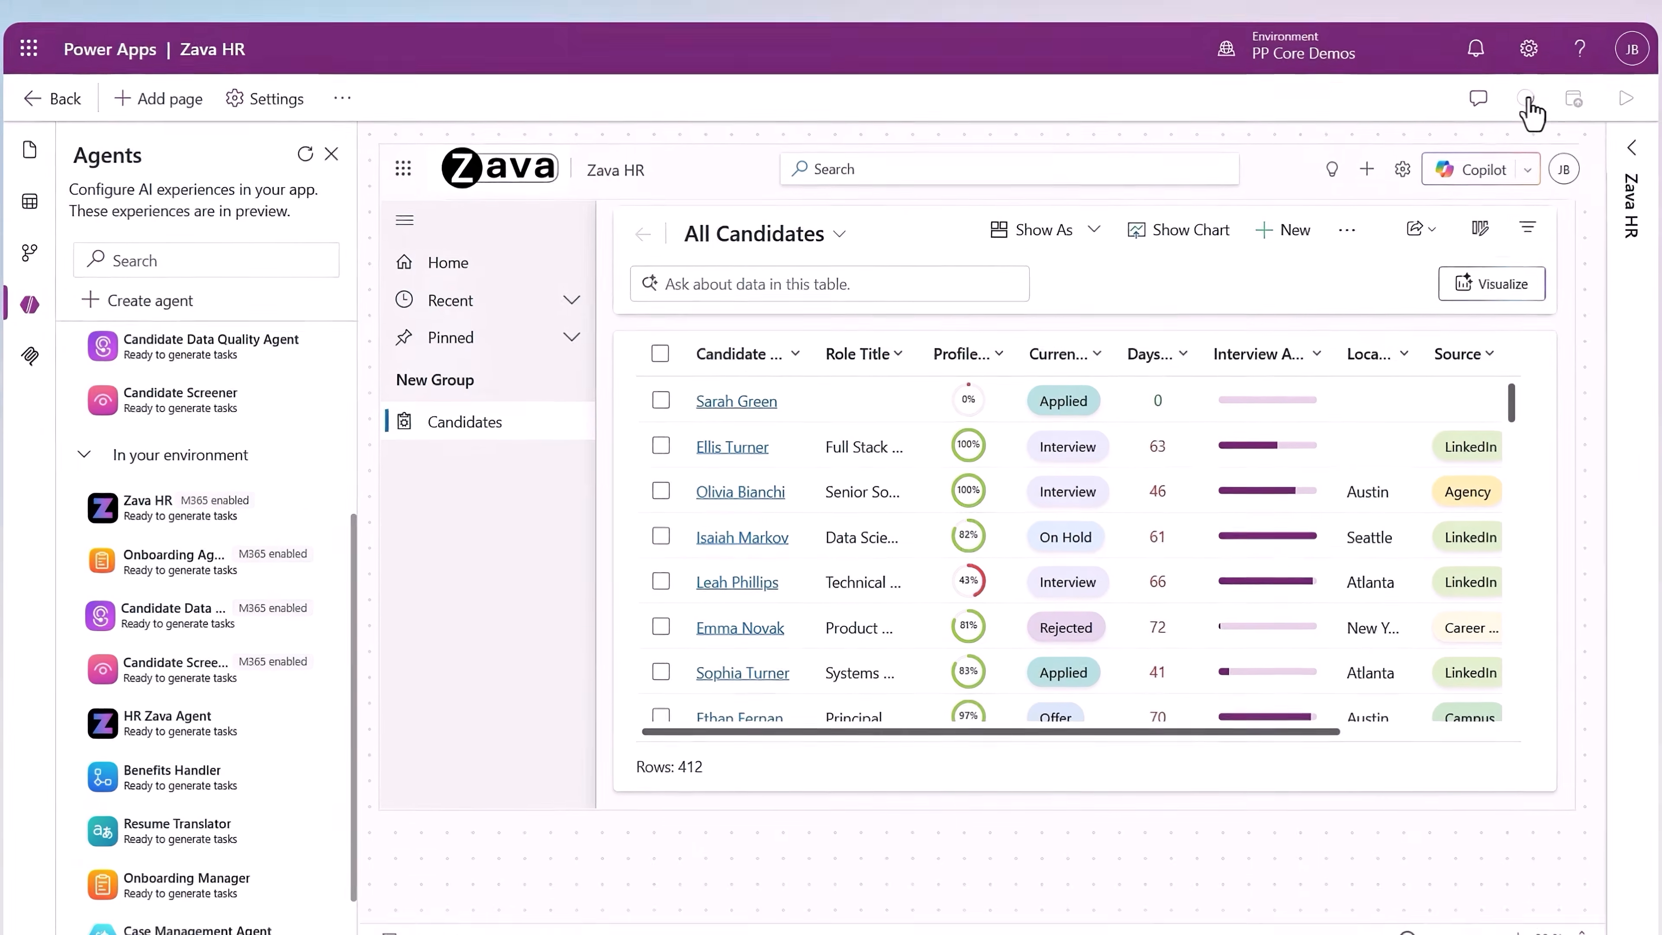